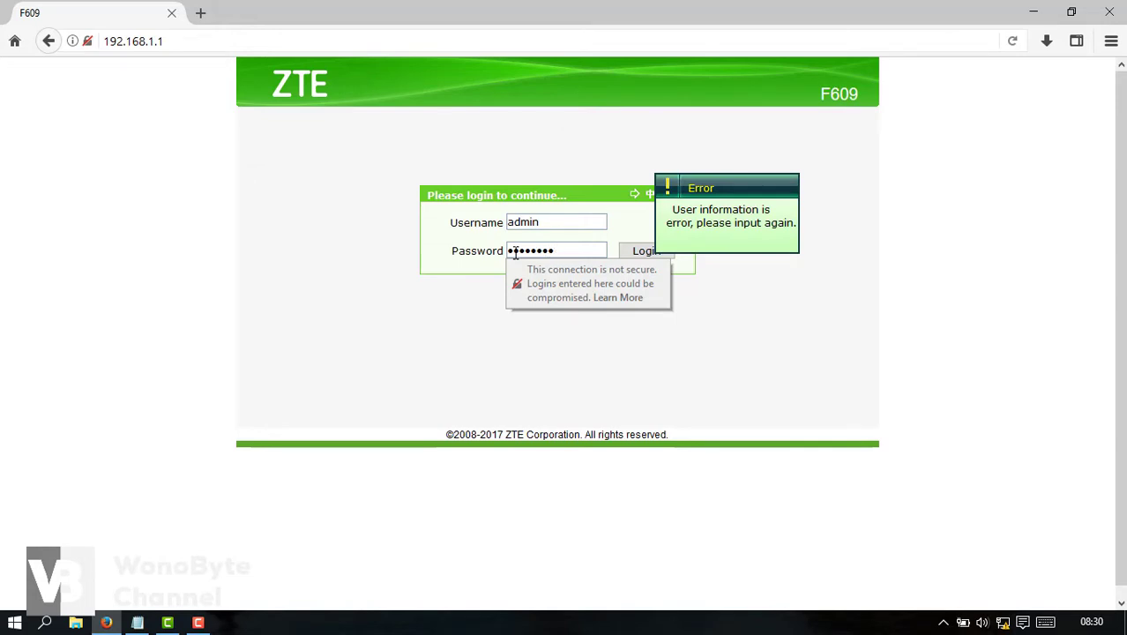
Log in to the router as admin without saving the login in the browser, and review the device model and version information.
{"action": "key", "text": "Return"}
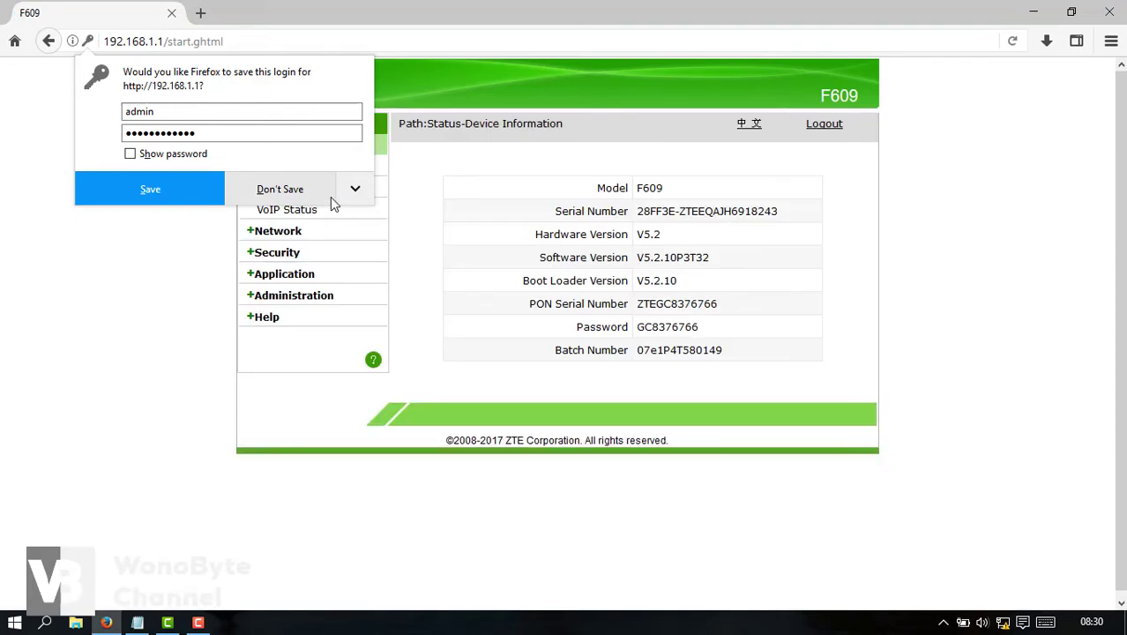
{"action": "left_click", "coordinate": [287, 189]}
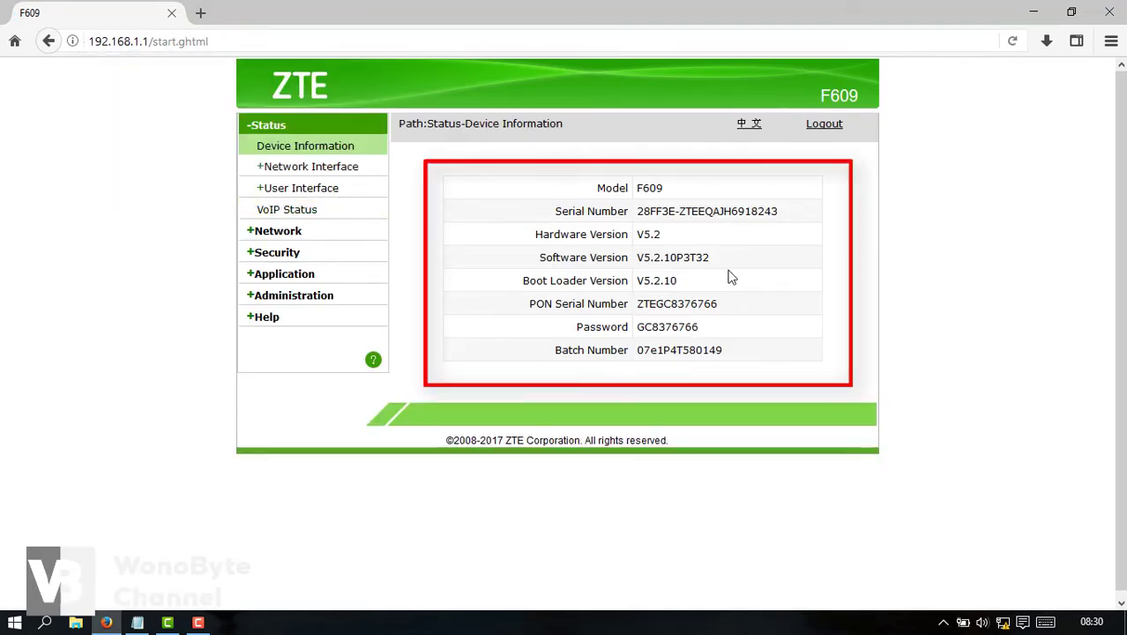
{"action": "mouse_move", "coordinate": [714, 261]}
{"action": "left_mouse_down"}
{"action": "mouse_move", "coordinate": [634, 256]}
{"action": "mouse_move", "coordinate": [640, 266]}
{"action": "mouse_move", "coordinate": [650, 233]}
{"action": "mouse_move", "coordinate": [639, 234]}
{"action": "left_mouse_up"}
{"action": "left_click_drag", "start_coordinate": [671, 190], "coordinate": [645, 187]}
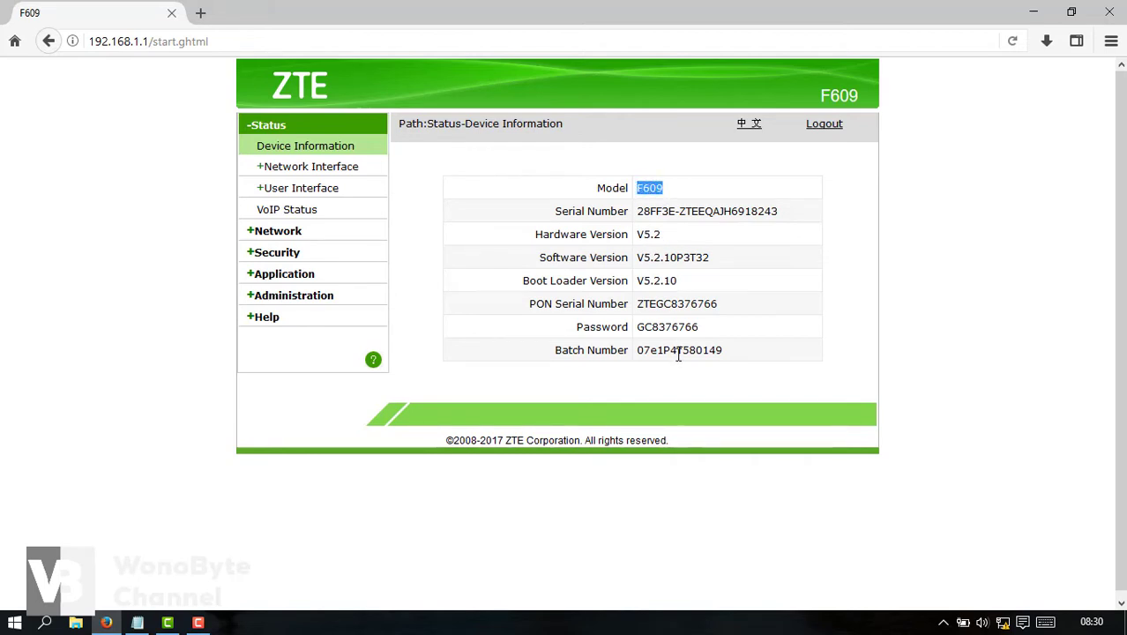
Try to create a WAN connection named "Bridge WLAN" with type Bridge Connection.
{"action": "left_click", "coordinate": [284, 237]}
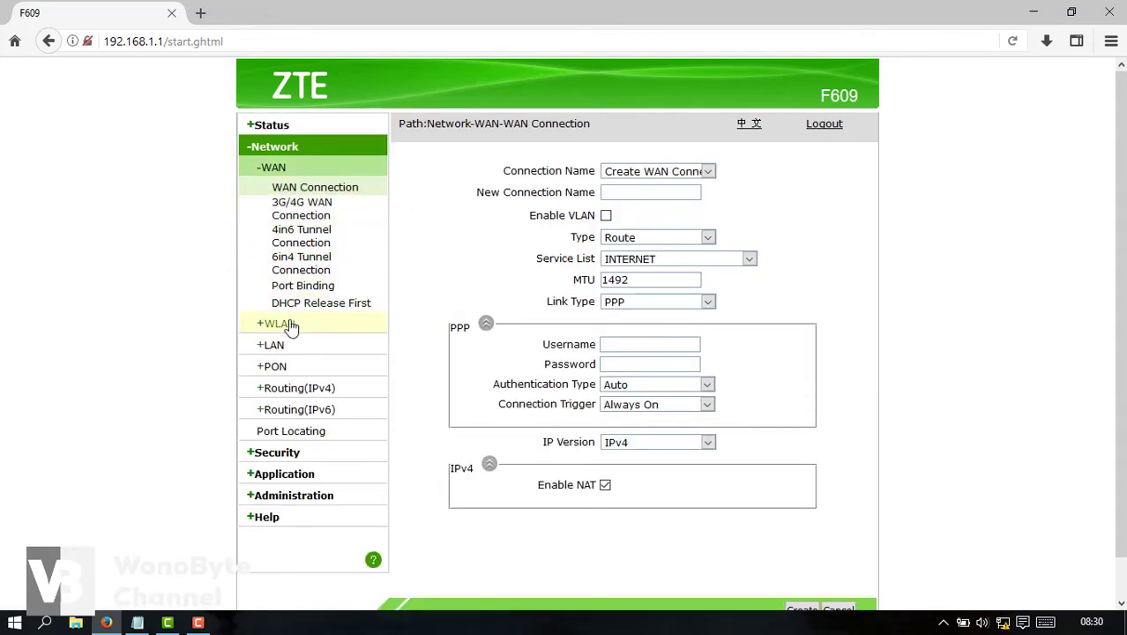
{"action": "left_click", "coordinate": [647, 240]}
{"action": "left_click", "coordinate": [649, 277]}
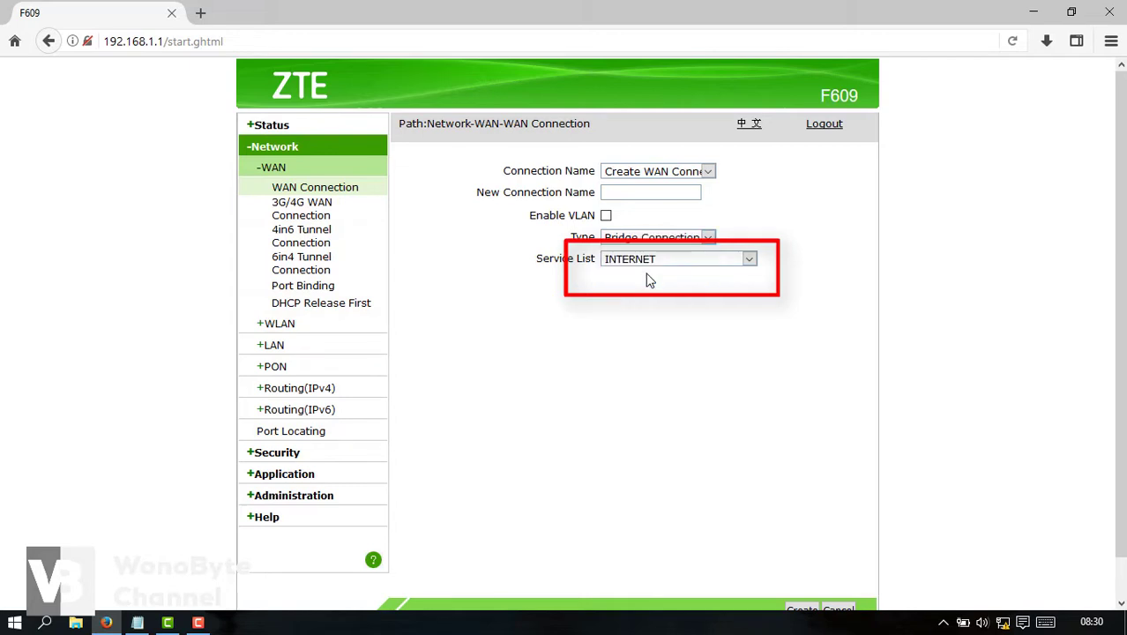
{"action": "left_click", "coordinate": [619, 192]}
{"action": "type", "text": "Bridge WLAN"}
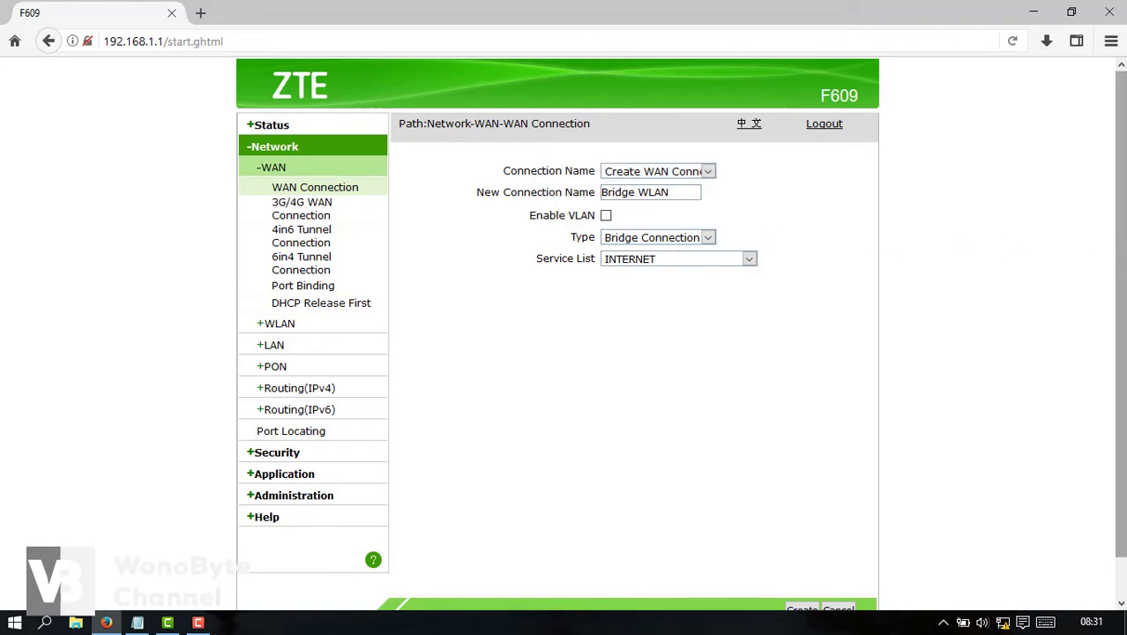
{"action": "scroll", "coordinate": [1119, 335], "scroll_direction": "down", "scroll_amount": 1}
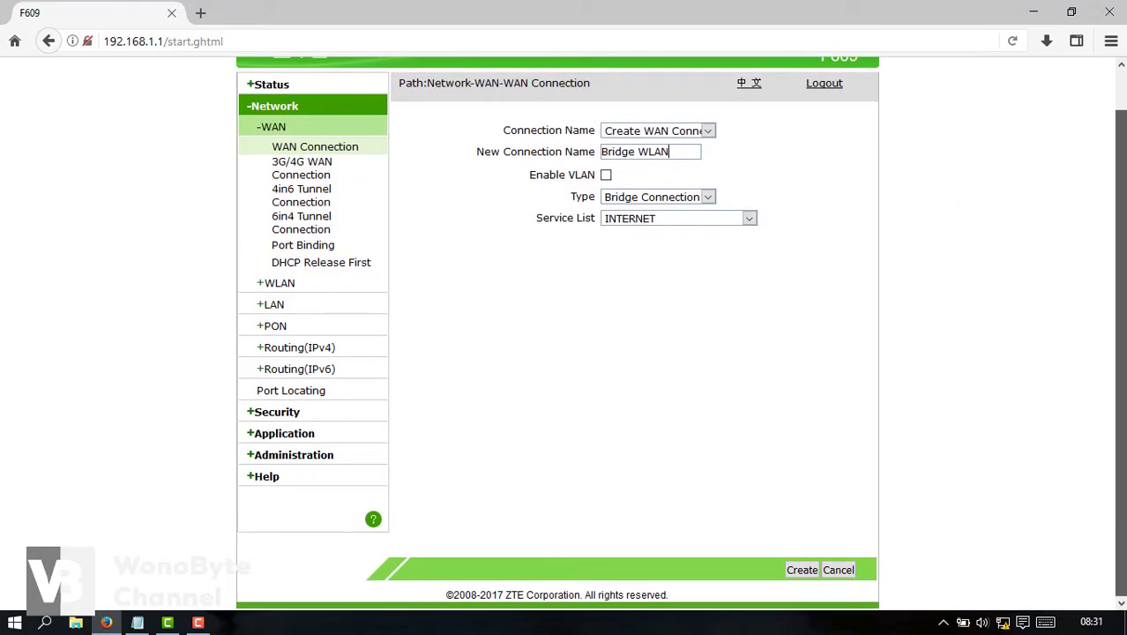
{"action": "left_click", "coordinate": [802, 571]}
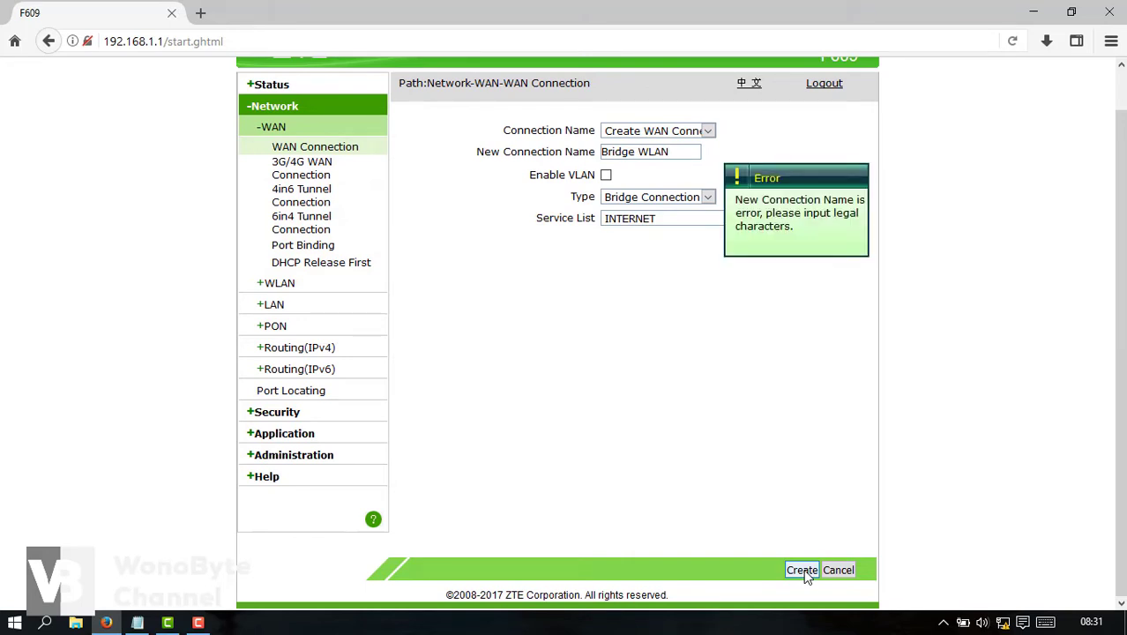
Correct the new connection name to "Bridge-WLAN" and create the WAN connection.
{"action": "left_click", "coordinate": [640, 151]}
{"action": "key", "text": "BackSpace"}
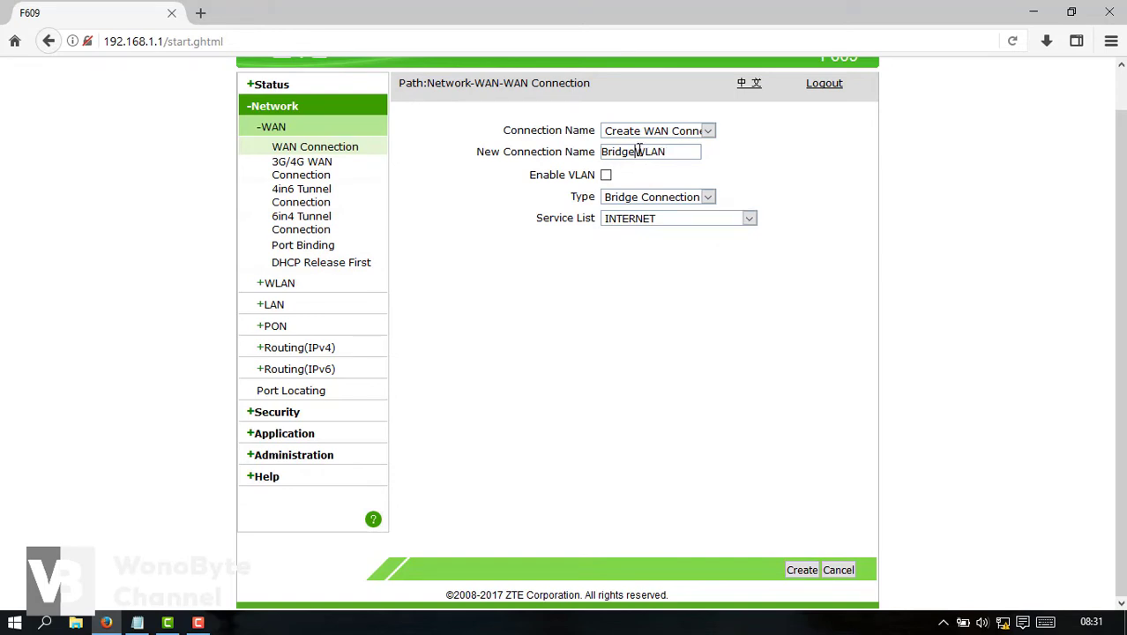
{"action": "type", "text": "-"}
{"action": "left_click", "coordinate": [801, 569]}
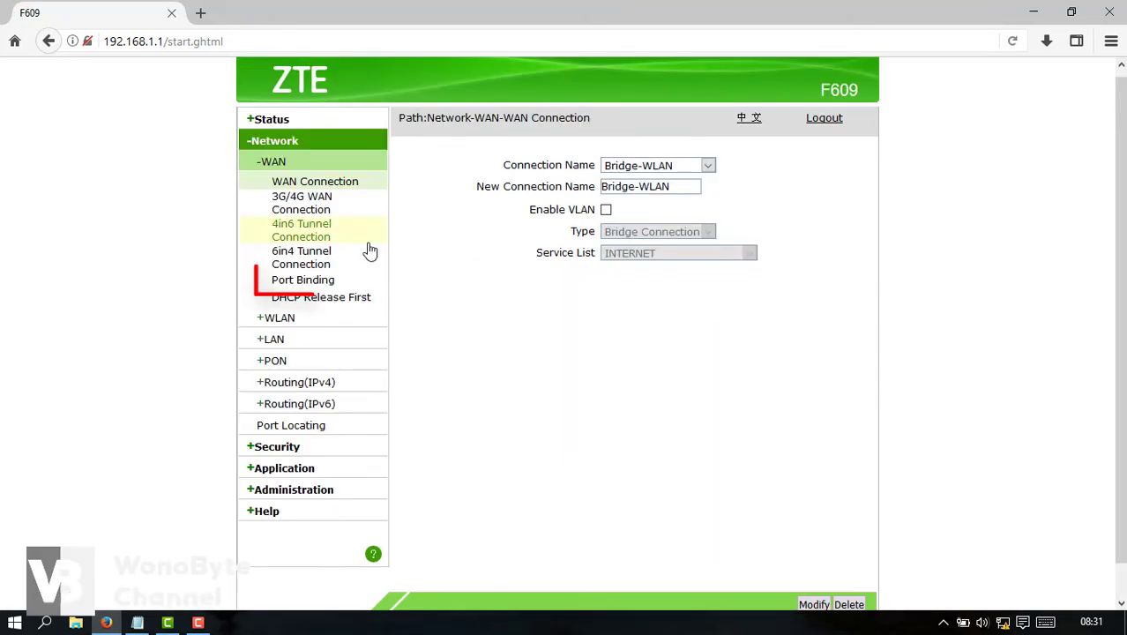
Bind LAN1 to LAN4, SSID1 to SSID4 and WDS1 to WDS4 to the Bridge-WLAN connection and submit the port binding.
{"action": "left_click", "coordinate": [305, 282]}
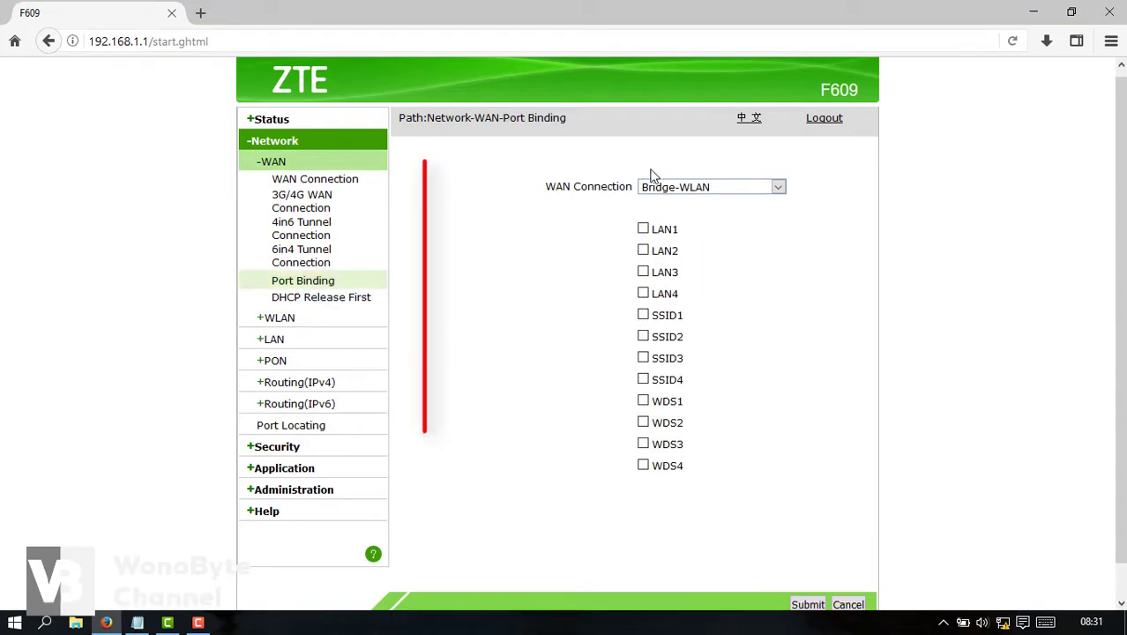
{"action": "left_click", "coordinate": [668, 187]}
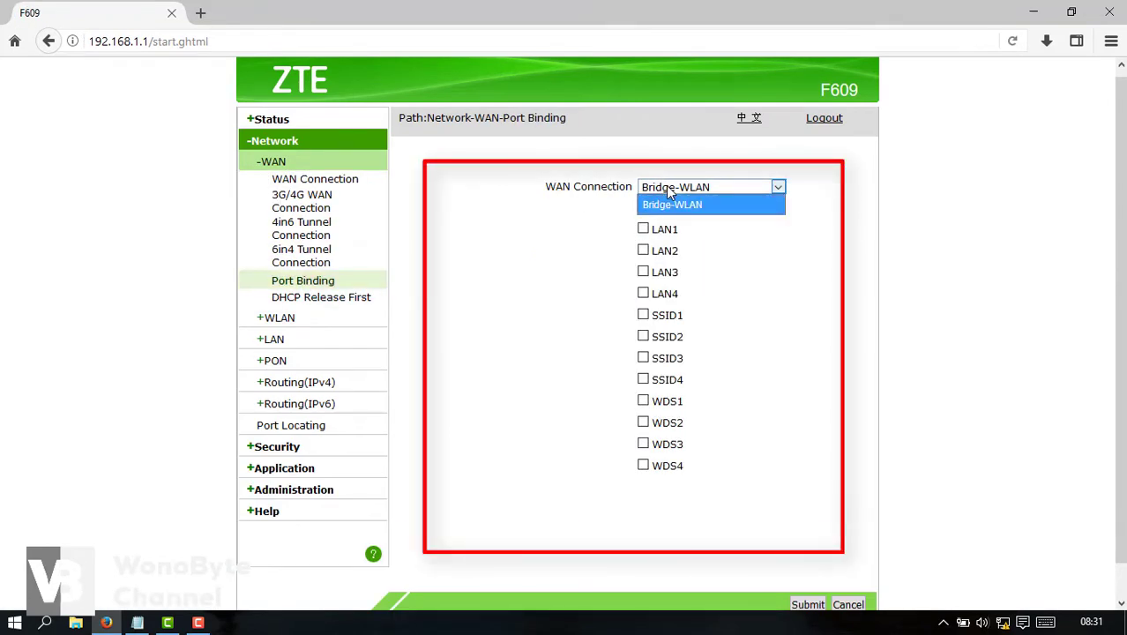
{"action": "left_click", "coordinate": [643, 230]}
{"action": "left_click", "coordinate": [643, 251]}
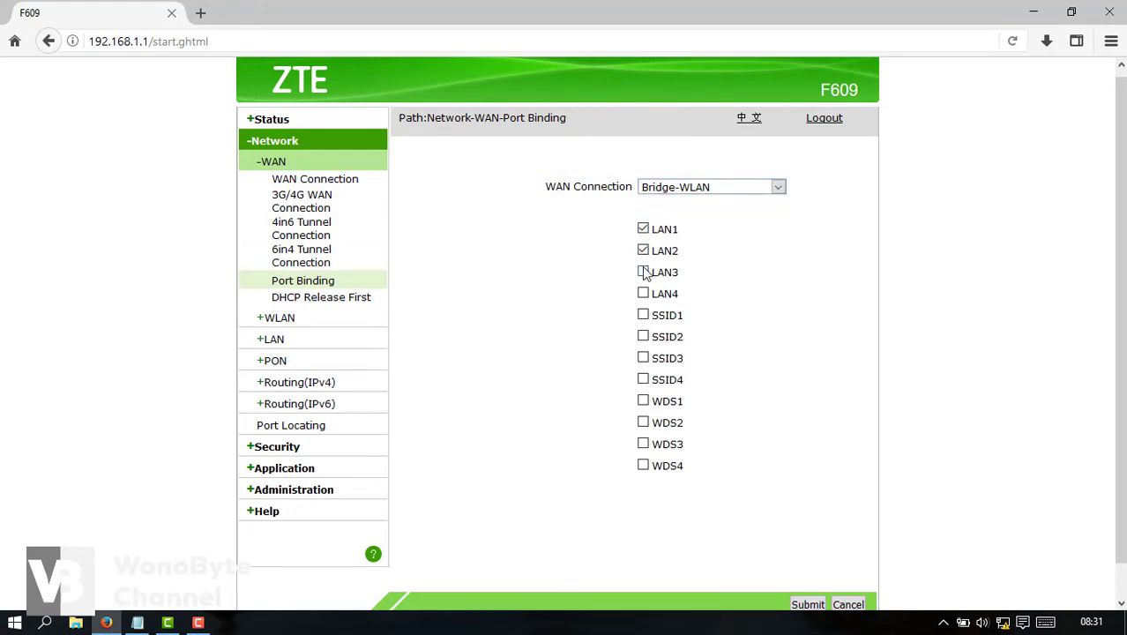
{"action": "left_click", "coordinate": [643, 273]}
{"action": "left_click", "coordinate": [643, 294]}
{"action": "left_click", "coordinate": [643, 315]}
{"action": "left_click", "coordinate": [643, 358]}
{"action": "left_click", "coordinate": [643, 401]}
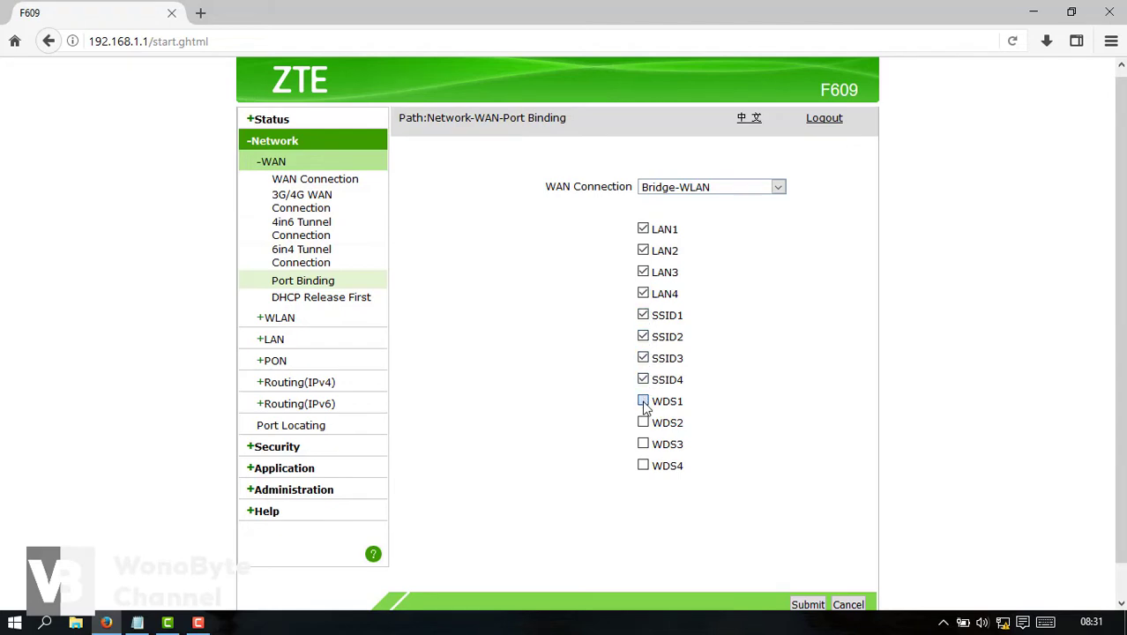
{"action": "left_click", "coordinate": [643, 466]}
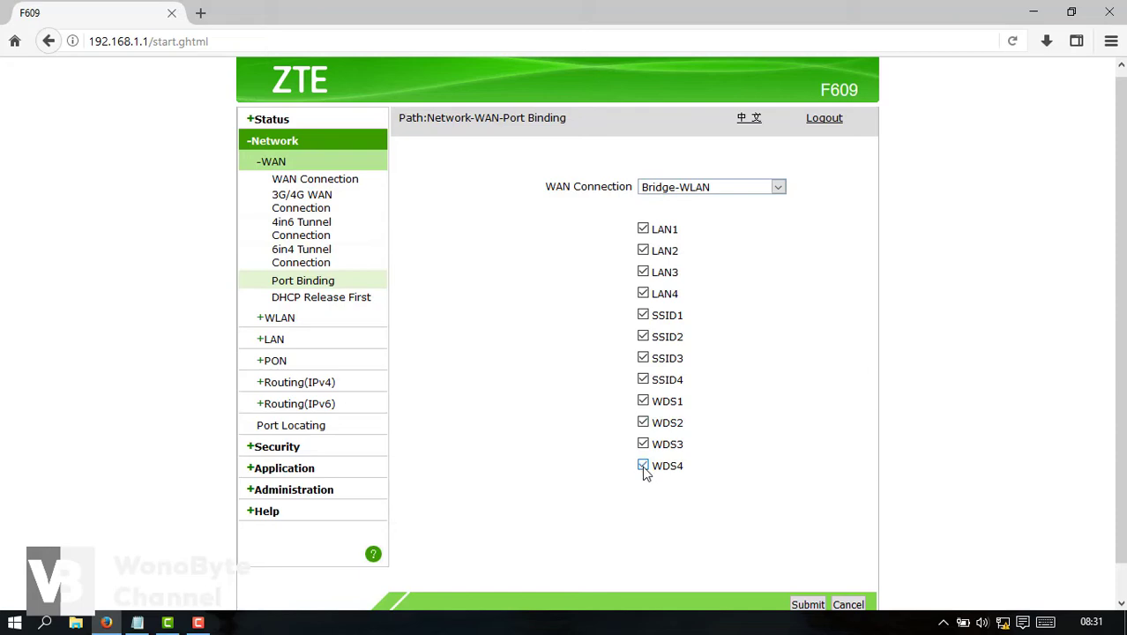
{"action": "left_click", "coordinate": [808, 605]}
In the basic WLAN settings, select the Mixed(802.11b+802.11g+802.11n) mode and check the available band width options.
{"action": "left_click", "coordinate": [287, 318]}
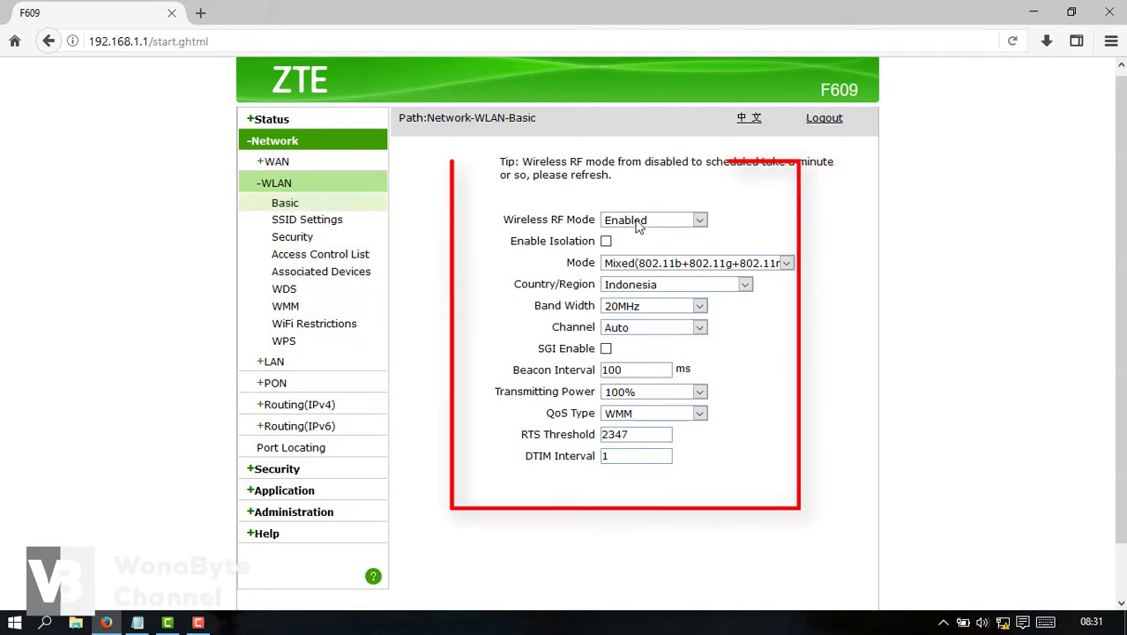
{"action": "left_click", "coordinate": [663, 268]}
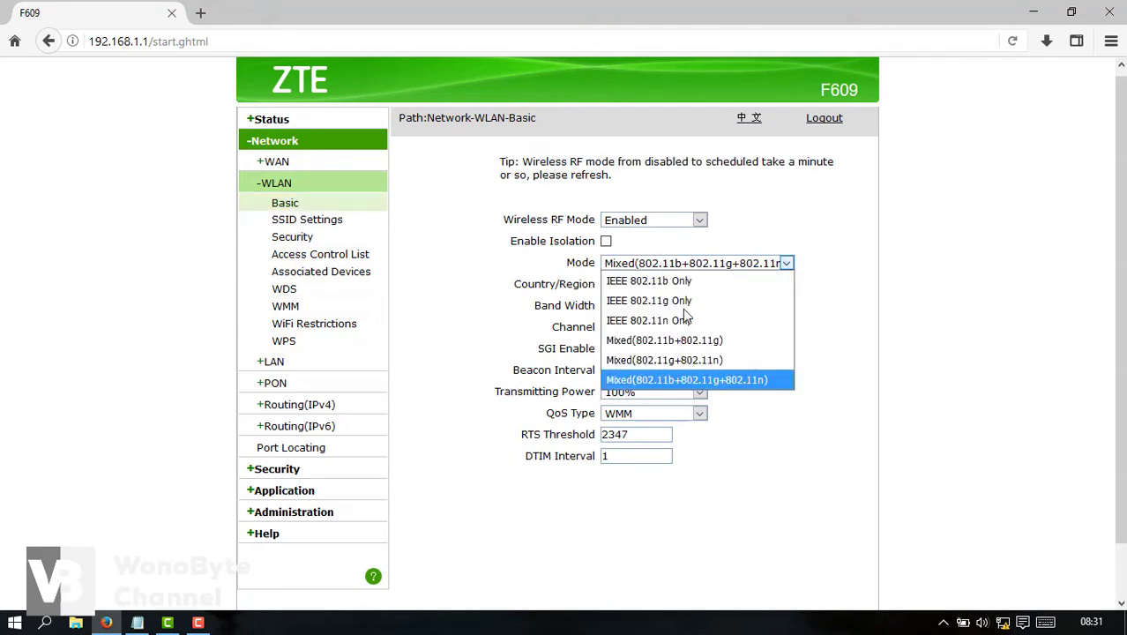
{"action": "left_click", "coordinate": [731, 384]}
{"action": "left_click", "coordinate": [654, 308]}
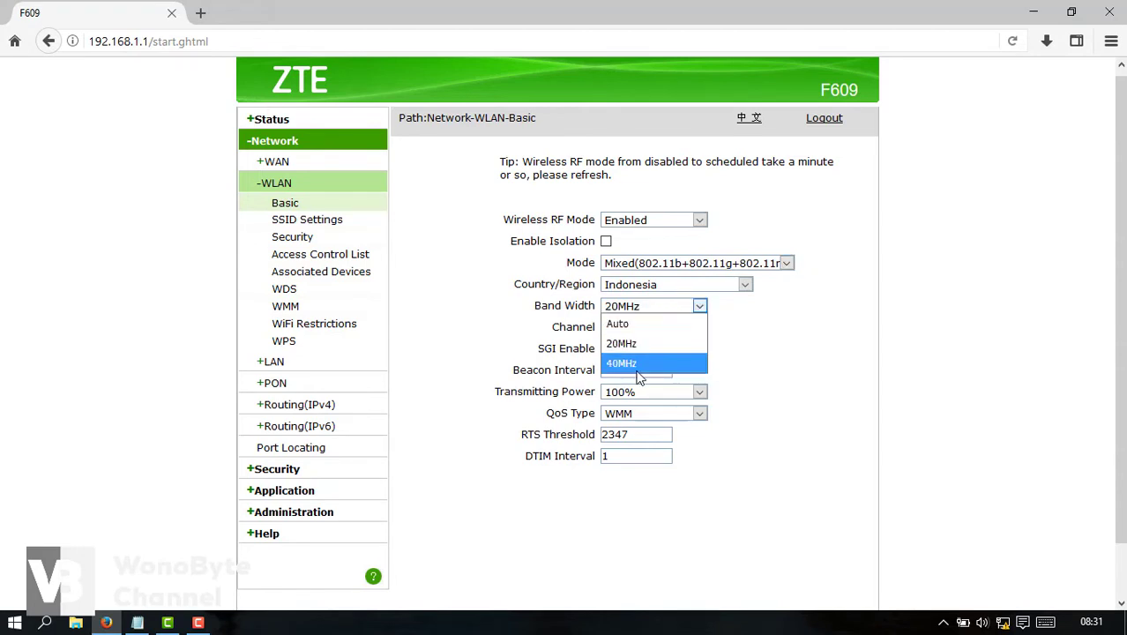
{"action": "left_click", "coordinate": [762, 357]}
Try Australia as the wireless country/region, inspect its available channels, and set the country/region back to Indonesia.
{"action": "left_click", "coordinate": [745, 287]}
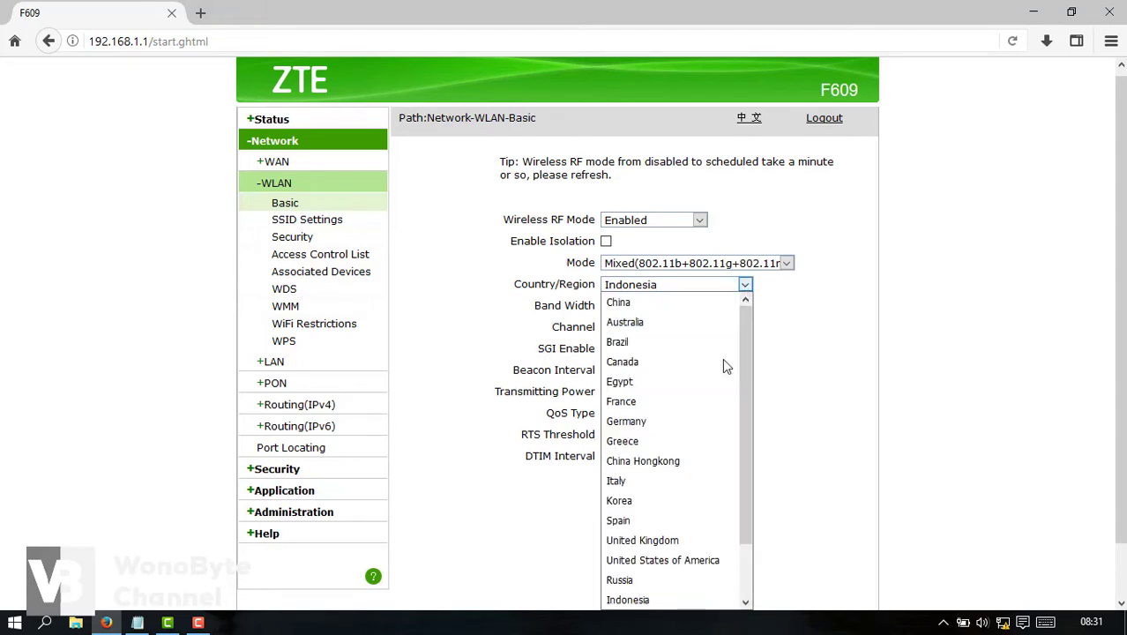
{"action": "left_click", "coordinate": [679, 323]}
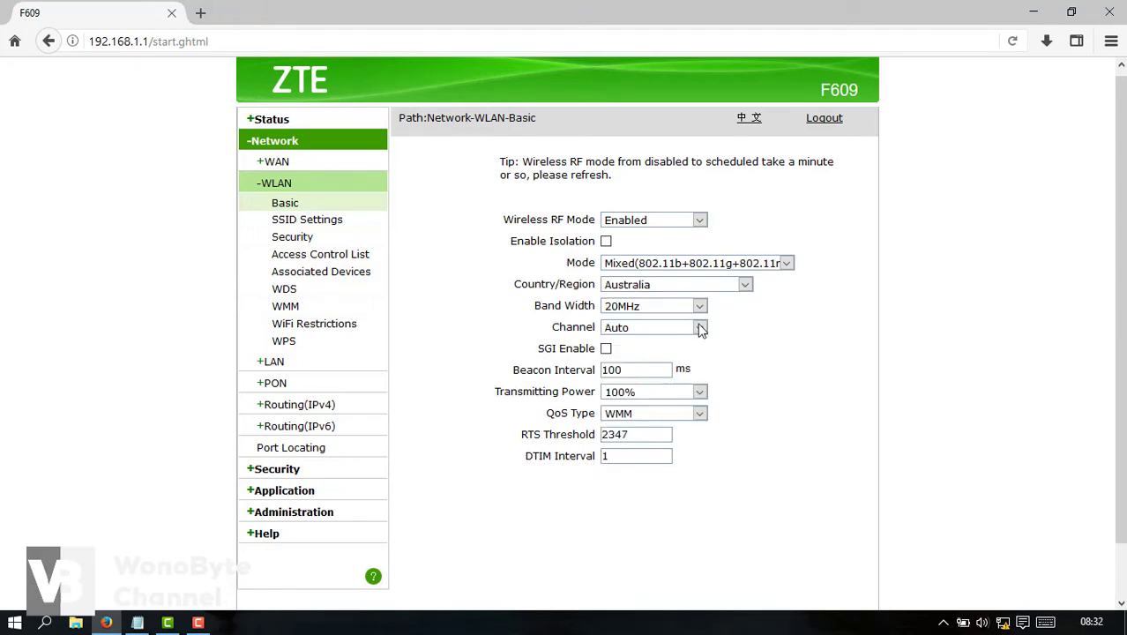
{"action": "left_click", "coordinate": [700, 329]}
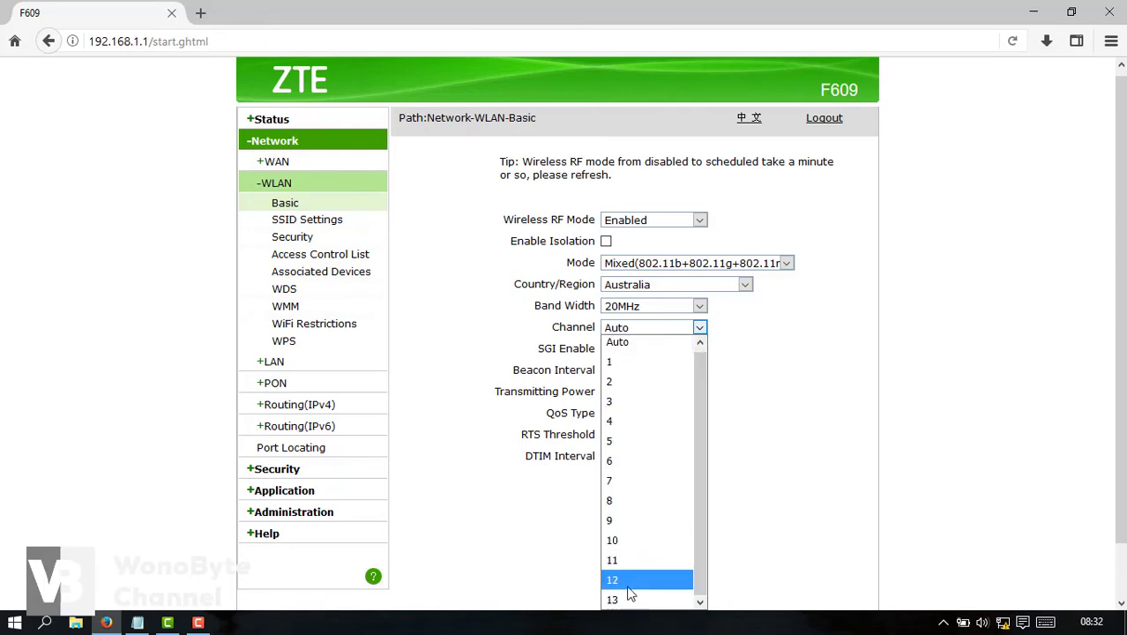
{"action": "left_click", "coordinate": [746, 288]}
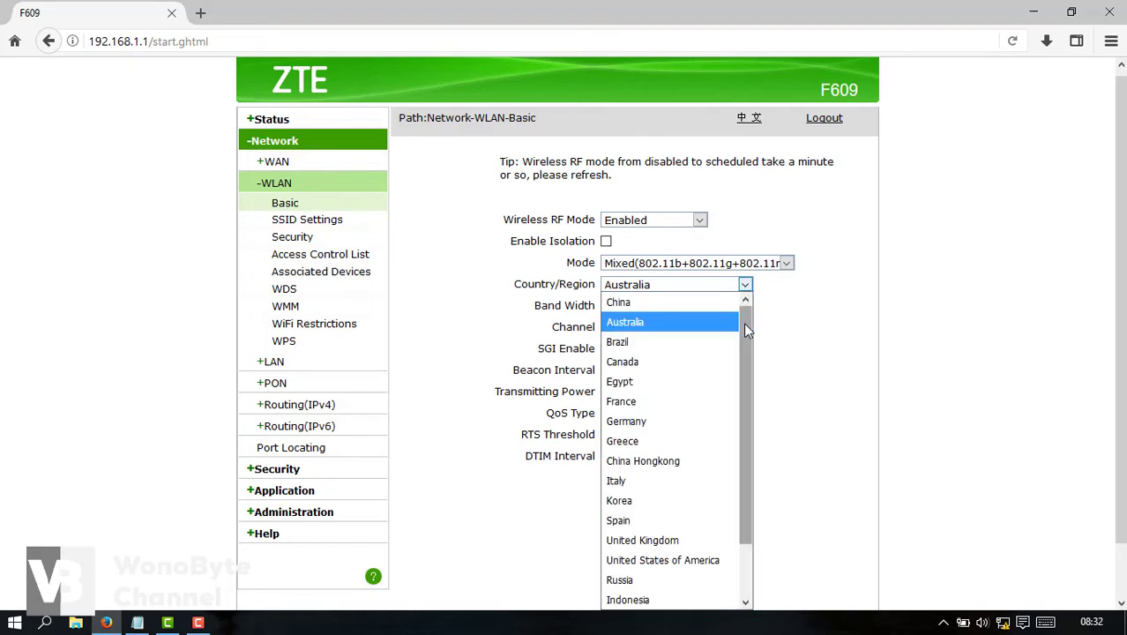
{"action": "left_click_drag", "start_coordinate": [745, 319], "coordinate": [745, 384]}
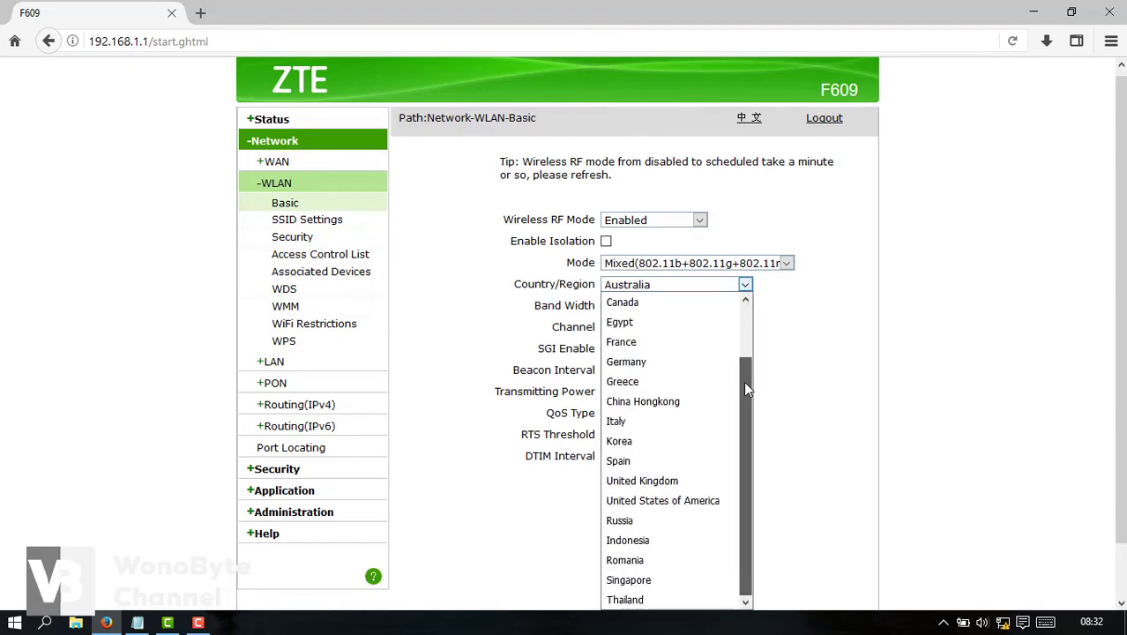
{"action": "left_click", "coordinate": [653, 540]}
Set the wireless channel to 4 and submit the basic WLAN settings.
{"action": "left_click", "coordinate": [697, 327]}
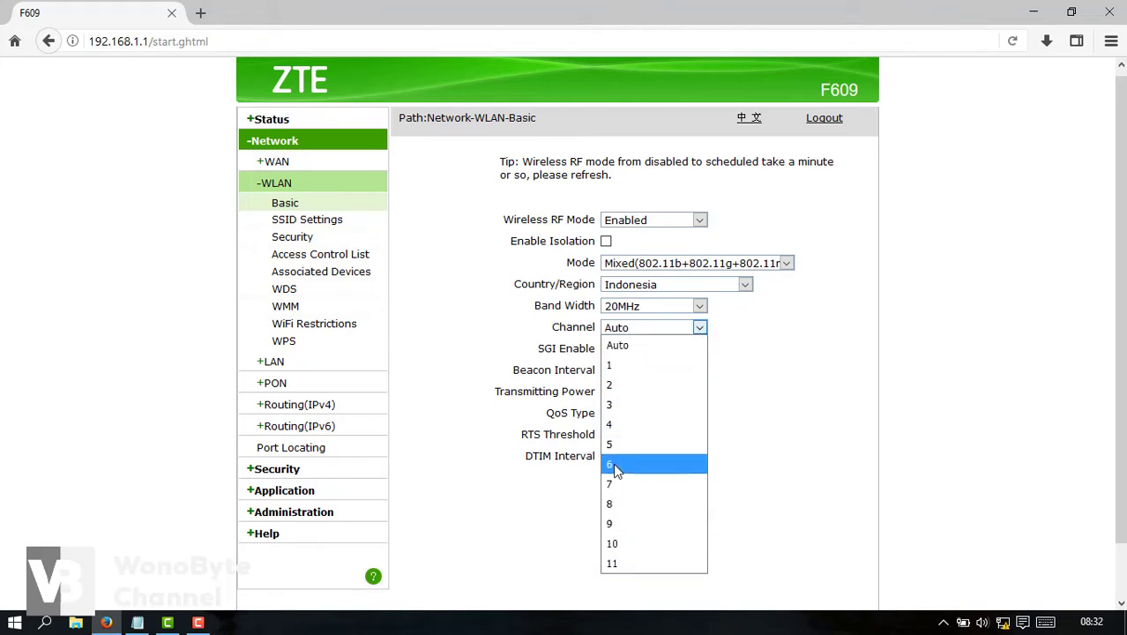
{"action": "left_click", "coordinate": [615, 427]}
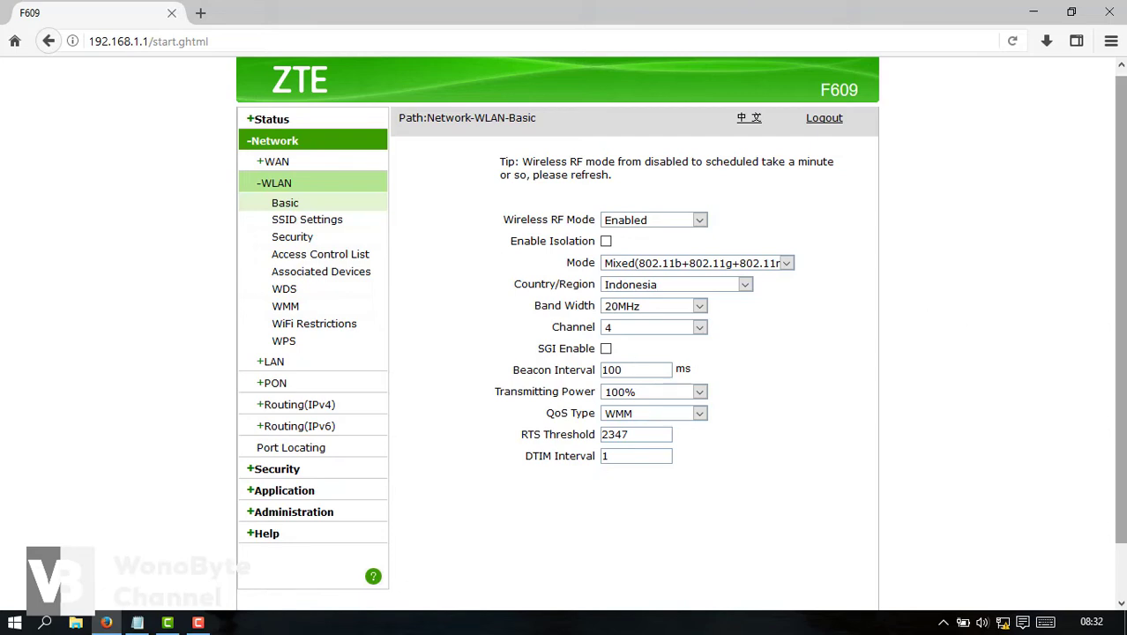
{"action": "scroll", "coordinate": [1124, 279], "scroll_direction": "down", "scroll_amount": 2}
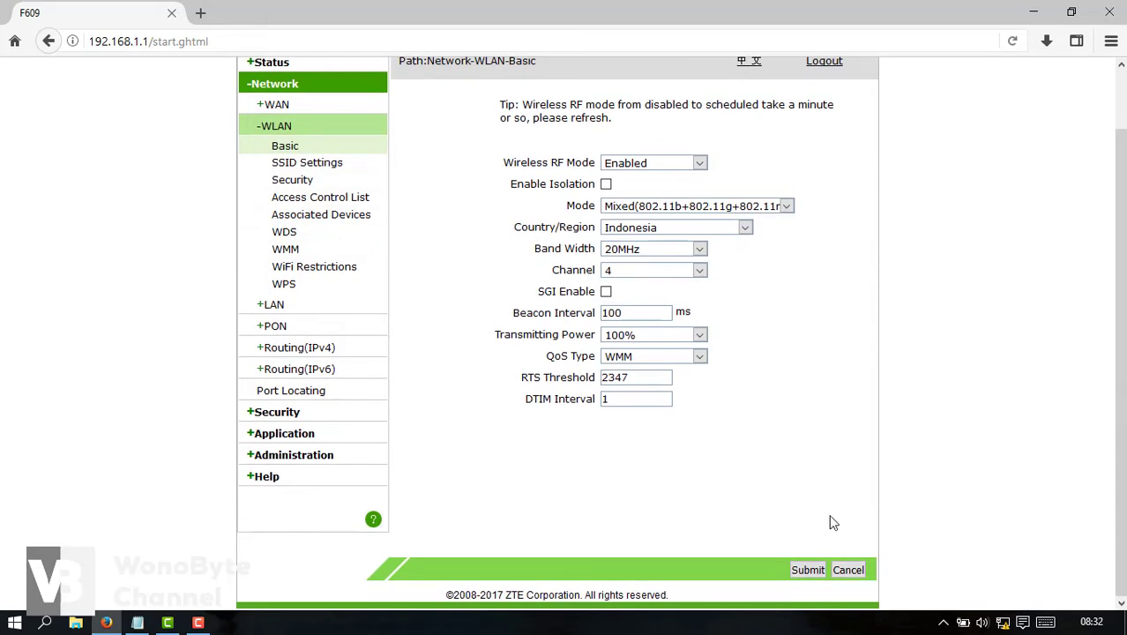
{"action": "left_click", "coordinate": [807, 570]}
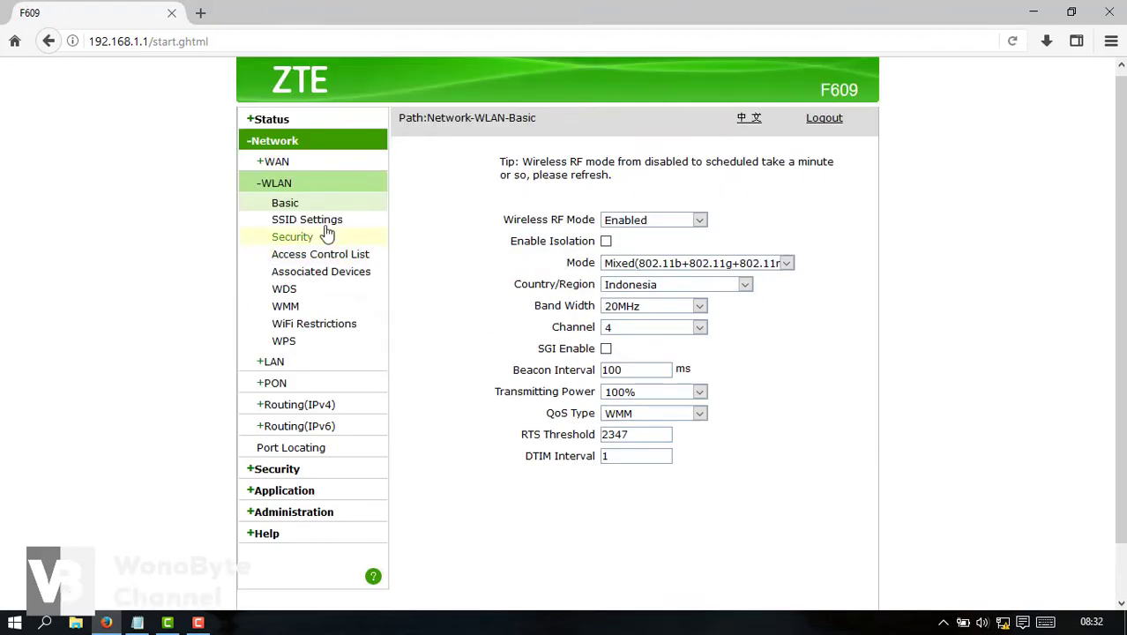
Rename SSID1 as "Rumah Hotspot" in the WLAN SSID settings and submit the change.
{"action": "left_click", "coordinate": [320, 227]}
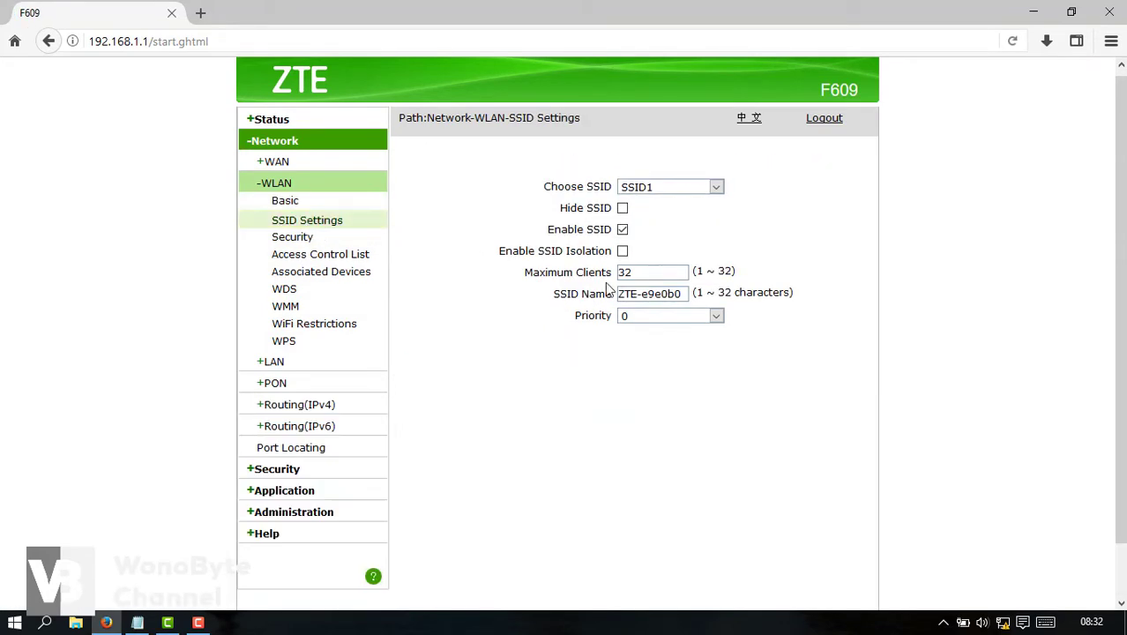
{"action": "left_click_drag", "start_coordinate": [677, 296], "coordinate": [589, 289]}
{"action": "key", "text": "BackSpace"}
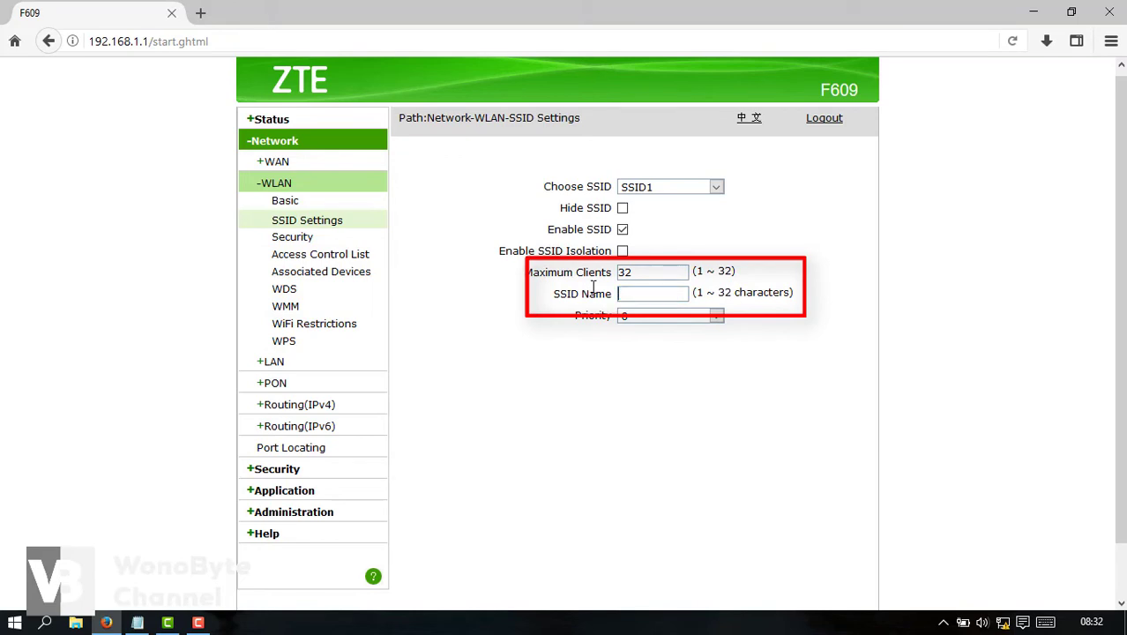
{"action": "type", "text": "Rumah H"}
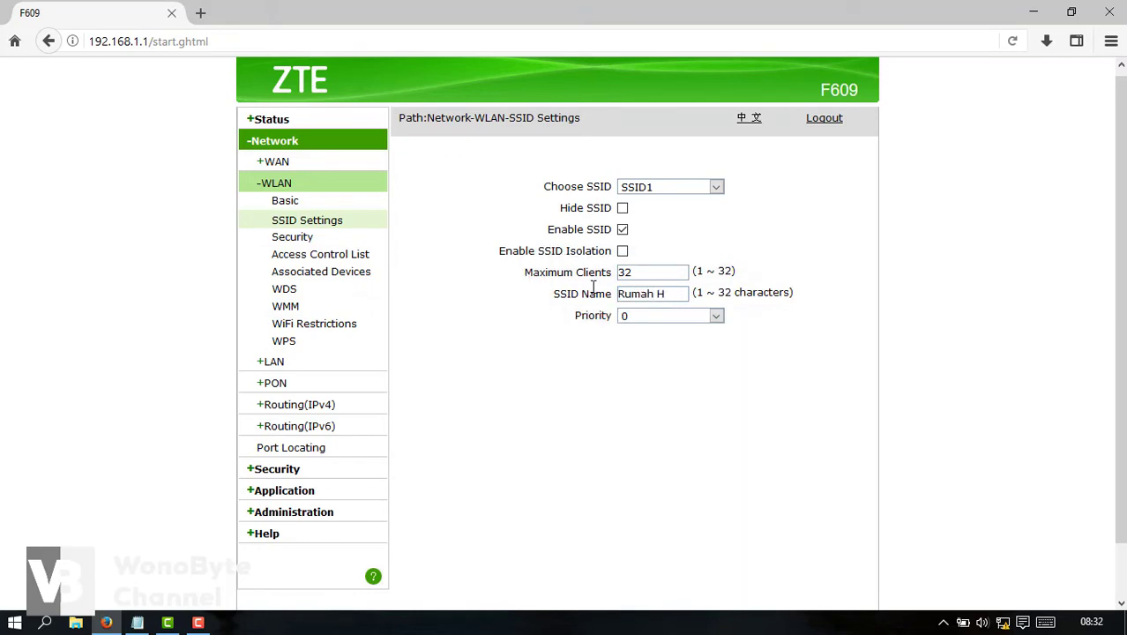
{"action": "type", "text": "otspot"}
{"action": "left_click", "coordinate": [715, 189]}
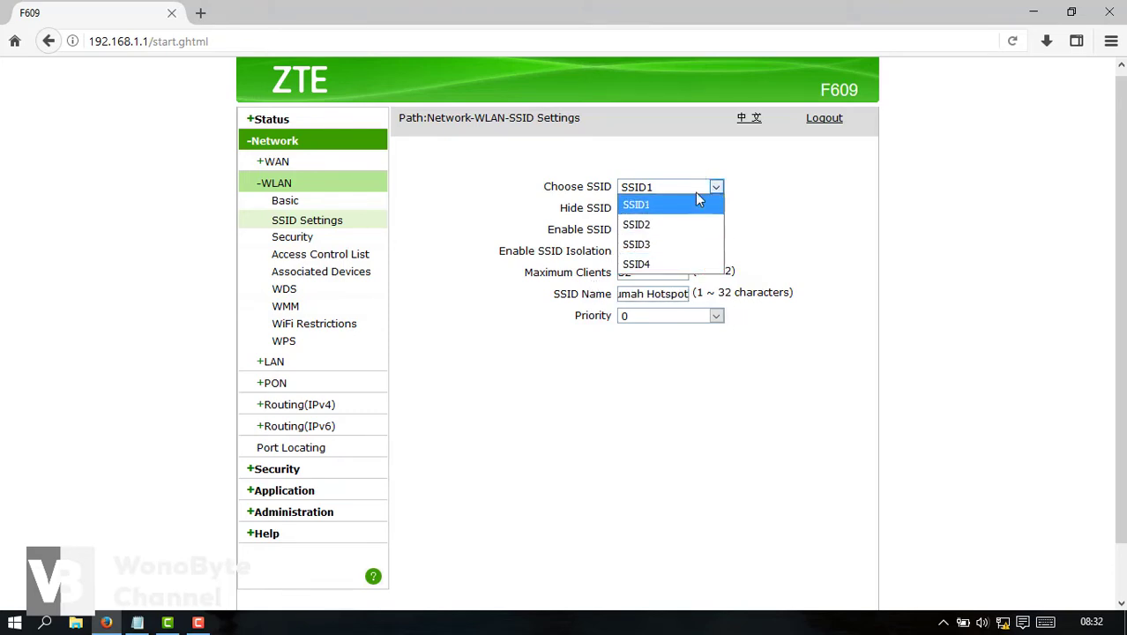
{"action": "left_click", "coordinate": [743, 217]}
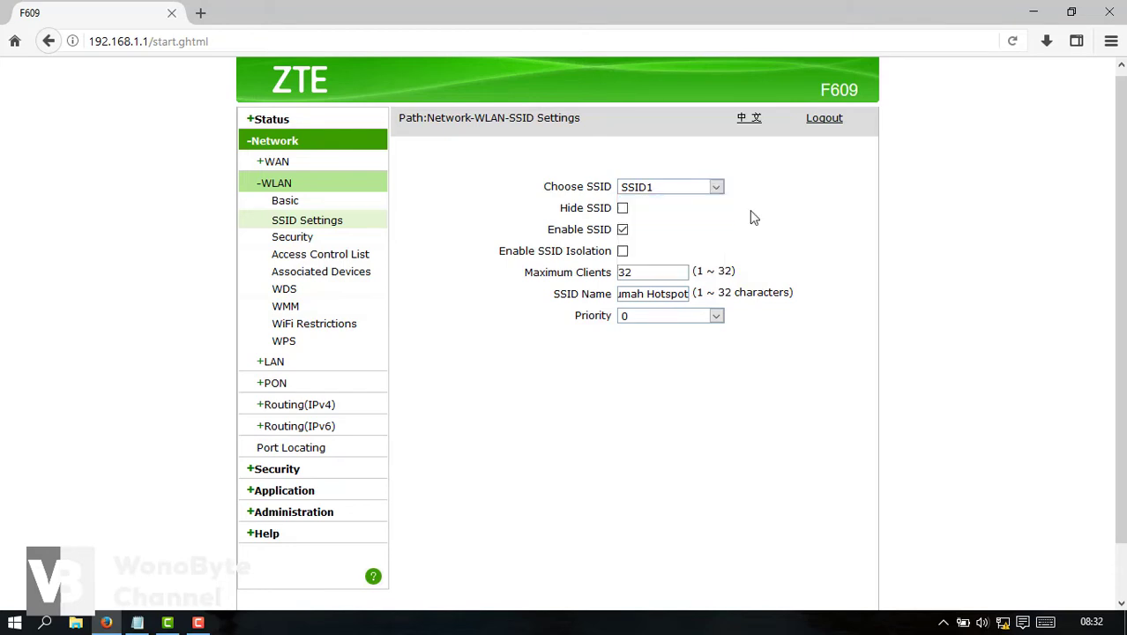
{"action": "scroll", "coordinate": [1120, 323], "scroll_direction": "down", "scroll_amount": 1}
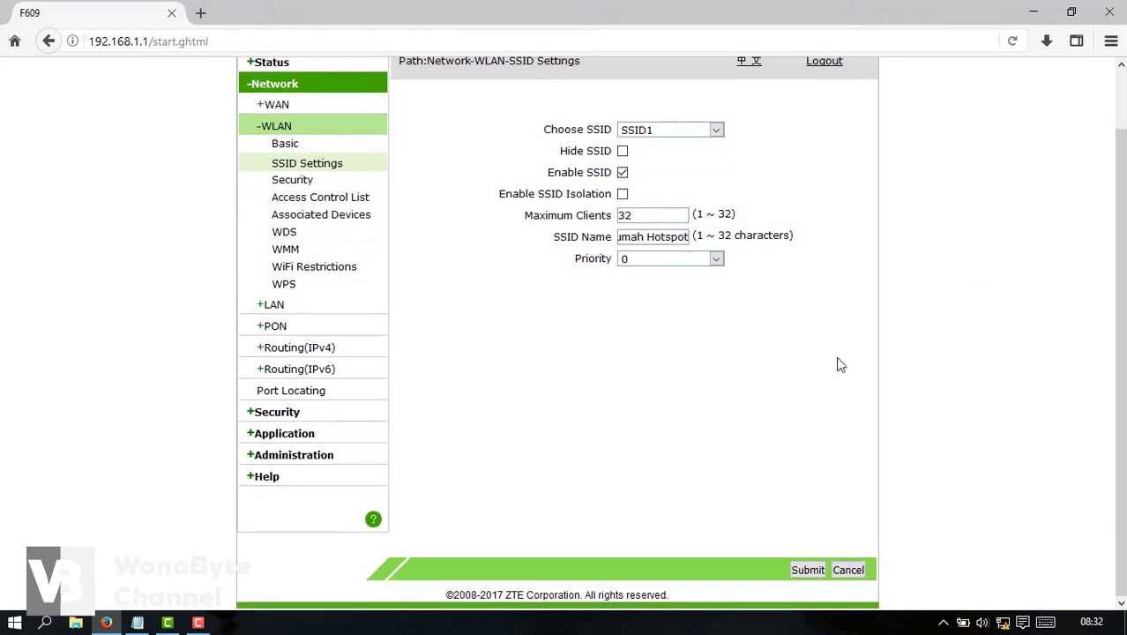
{"action": "left_click", "coordinate": [806, 572]}
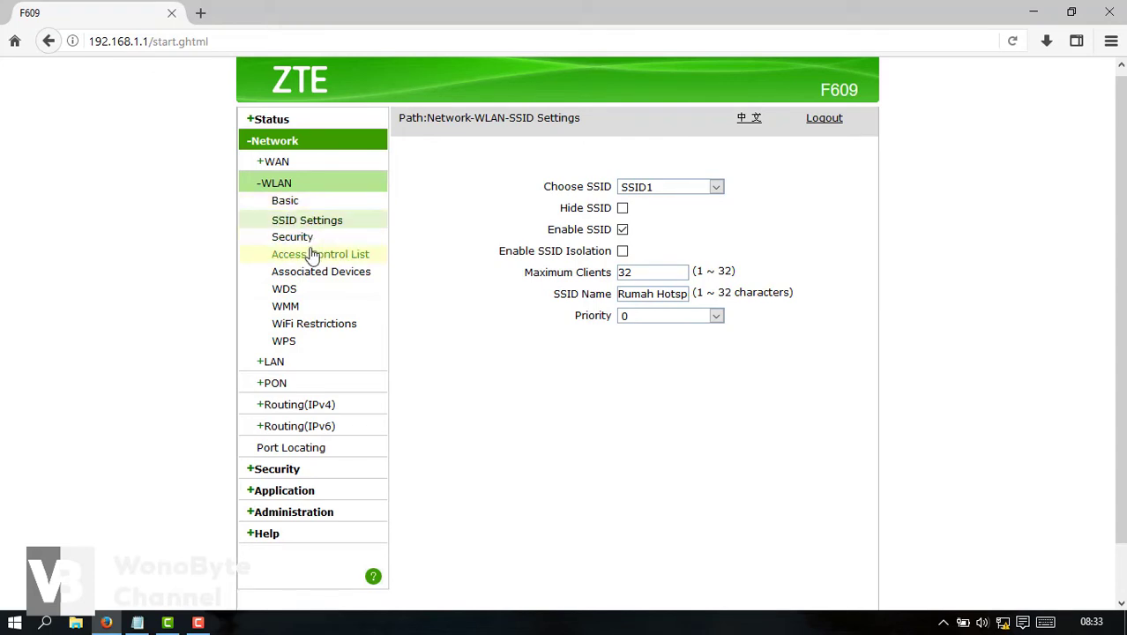
In the WLAN security settings, set SSID1's authentication type to Open System and submit the change.
{"action": "left_click", "coordinate": [304, 240]}
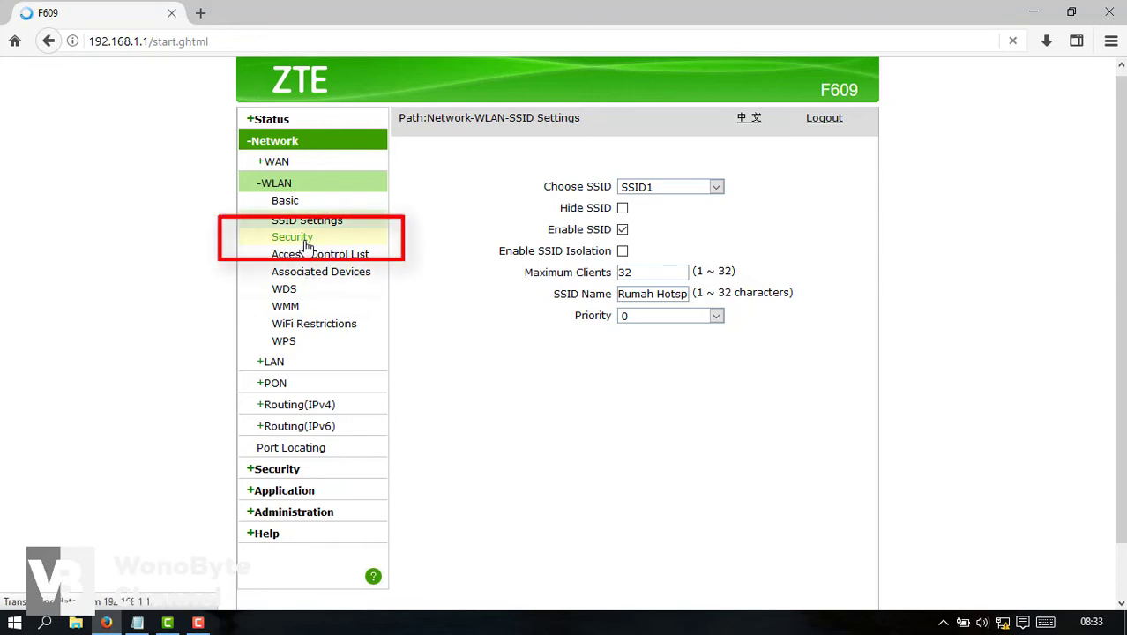
{"action": "left_click", "coordinate": [663, 213]}
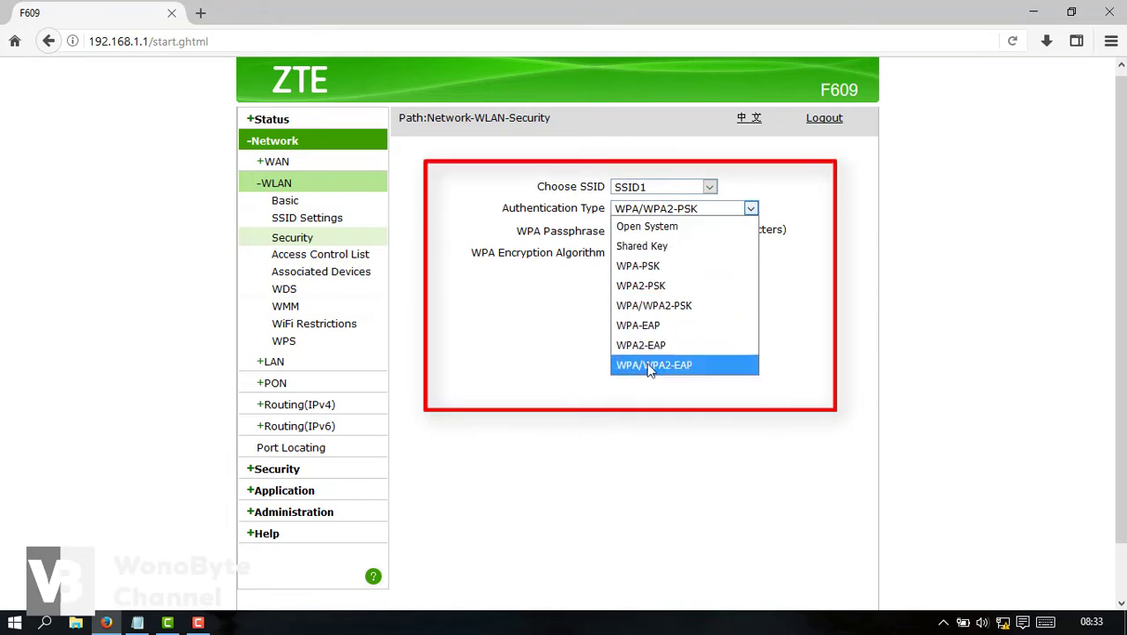
{"action": "left_click", "coordinate": [643, 231]}
{"action": "scroll", "coordinate": [1079, 414], "scroll_direction": "down", "scroll_amount": 1}
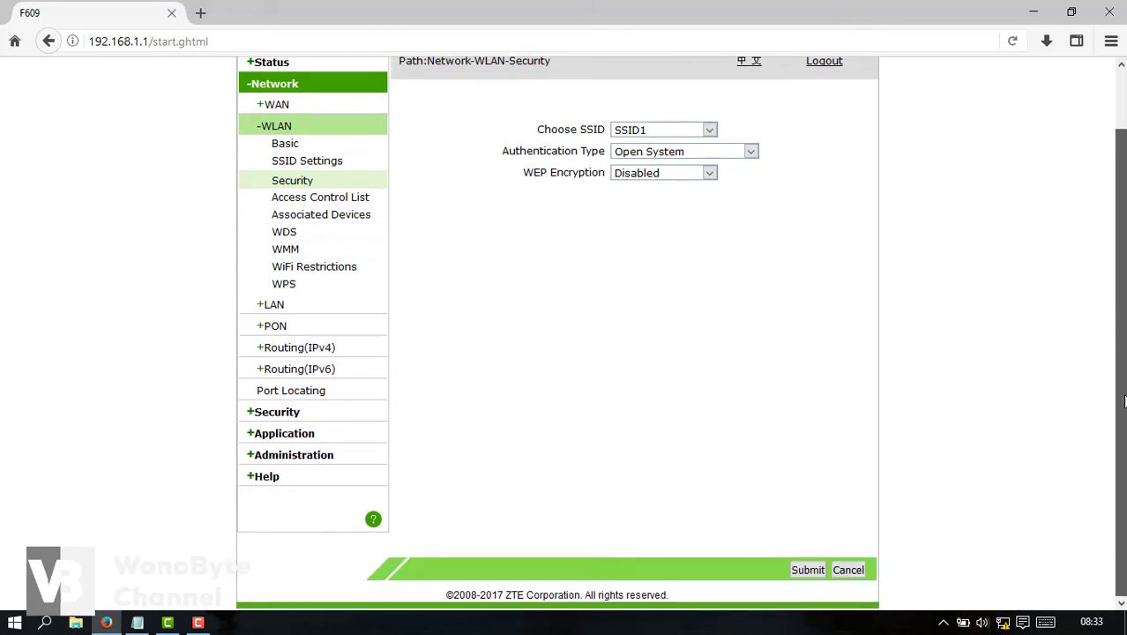
{"action": "left_click", "coordinate": [820, 571]}
{"action": "left_click", "coordinate": [819, 571]}
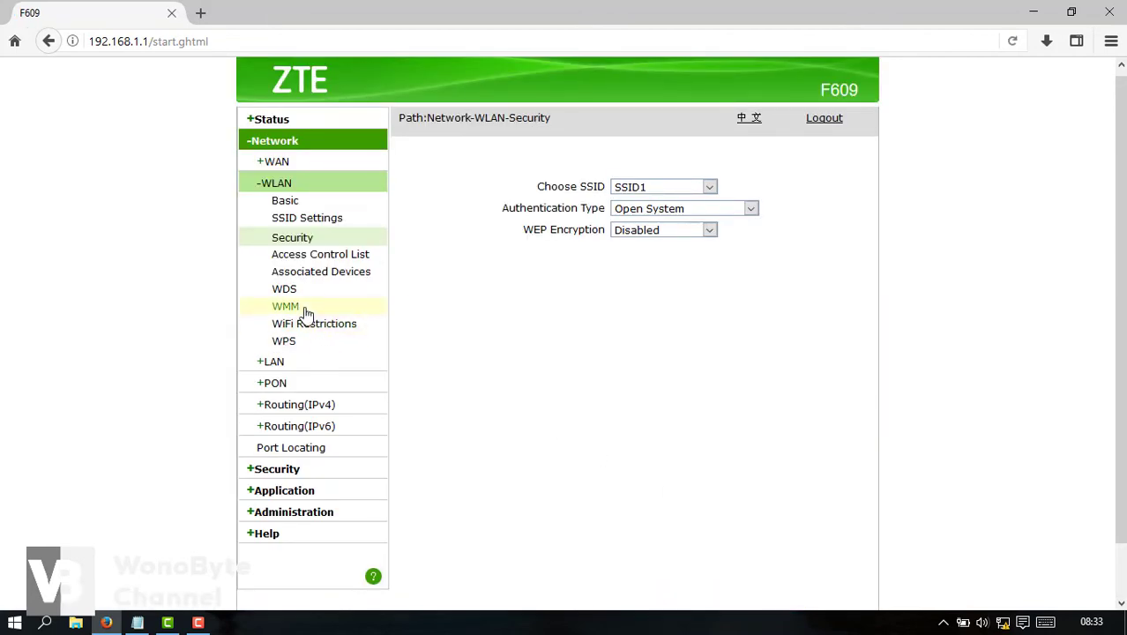
In the LAN DHCP Server settings, change the LAN IP address to 192.168.137.5.
{"action": "left_click", "coordinate": [280, 365]}
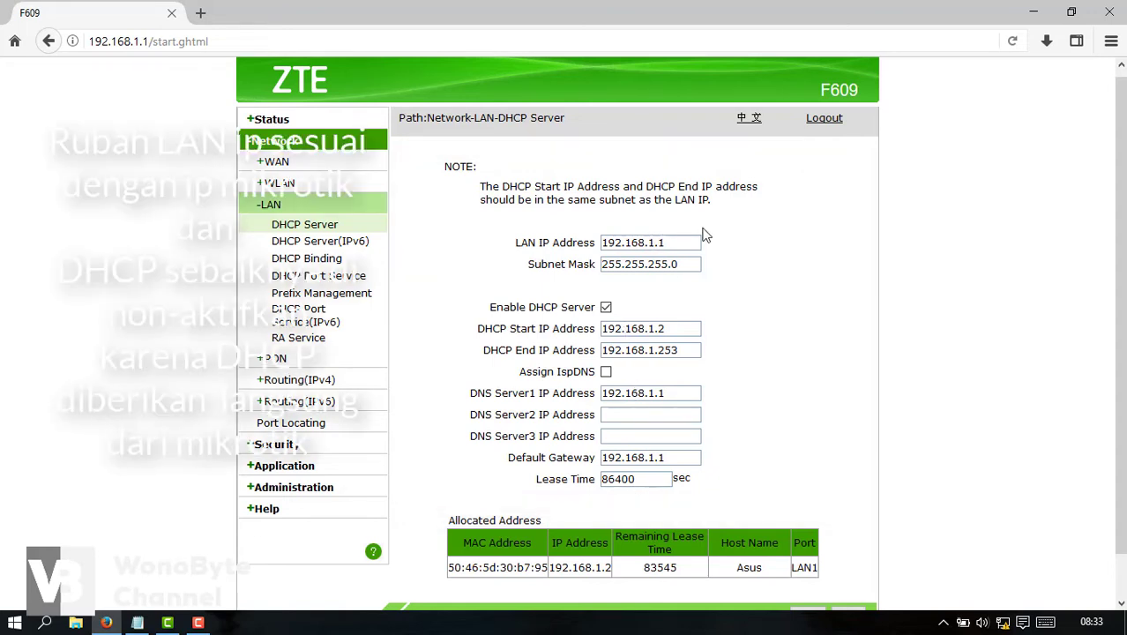
{"action": "type", "text": "37"}
{"action": "key", "text": "BackSpace"}
{"action": "type", "text": "5"}
Set the DHCP address range to start at 192.168.137.100 and end at 192.168.137.200.
{"action": "left_click", "coordinate": [657, 329]}
{"action": "type", "text": "37"}
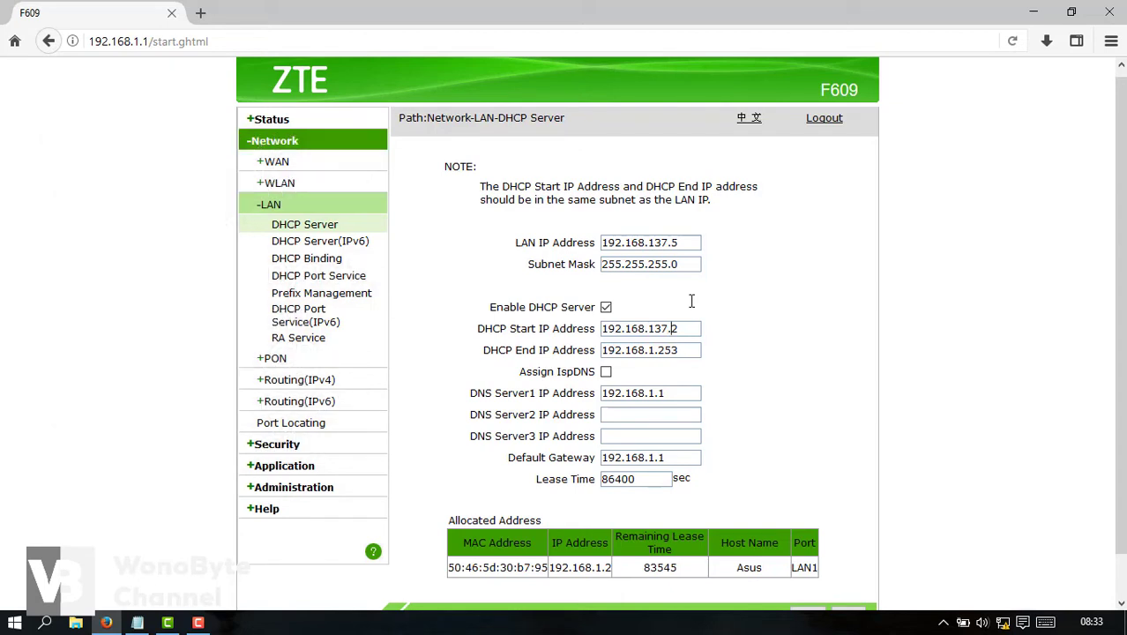
{"action": "key", "text": "BackSpace"}
{"action": "type", "text": "1"}
{"action": "left_click", "coordinate": [686, 351]}
{"action": "left_click_drag", "start_coordinate": [686, 351], "coordinate": [674, 352]}
{"action": "left_click", "coordinate": [677, 329]}
{"action": "type", "text": "100"}
{"action": "left_click", "coordinate": [681, 351]}
{"action": "key", "text": "BackSpace"}
{"action": "key", "text": "BackSpace"}
{"action": "key", "text": "BackSpace"}
{"action": "key", "text": "BackSpace"}
{"action": "type", "text": "37.200"}
Set DNS Server1 and the default gateway to 192.168.137.1, and submit the LAN settings with the DHCP server disabled.
{"action": "left_click", "coordinate": [668, 397]}
{"action": "type", "text": "38"}
{"action": "key", "text": "BackSpace"}
{"action": "type", "text": "7"}
{"action": "left_click", "coordinate": [657, 457]}
{"action": "type", "text": "37"}
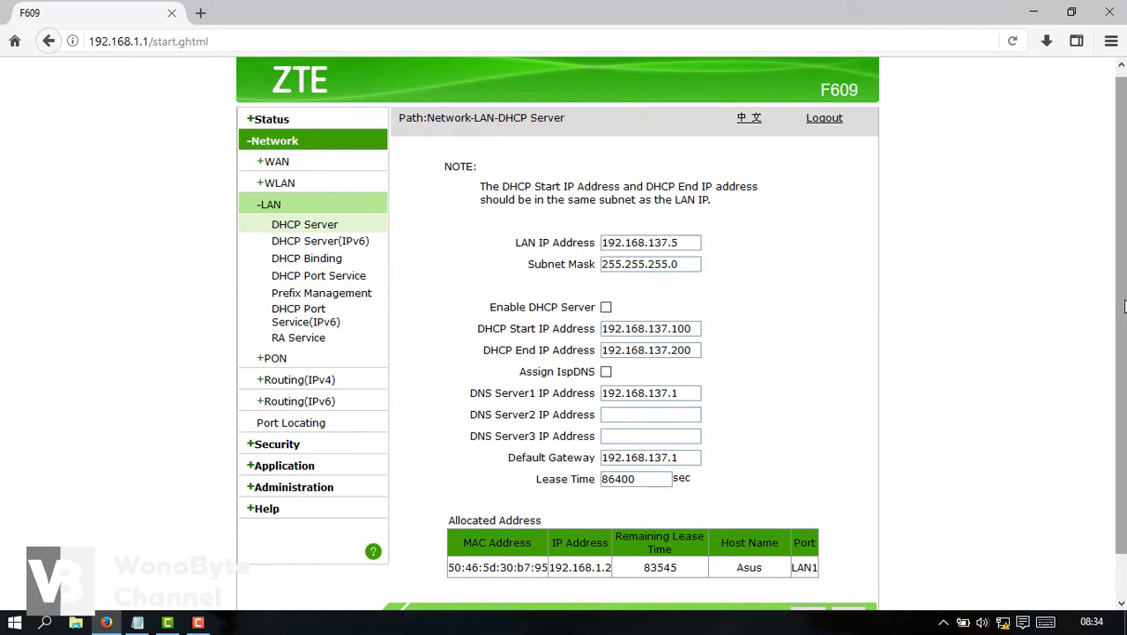
{"action": "left_click_drag", "start_coordinate": [1124, 306], "coordinate": [1125, 353]}
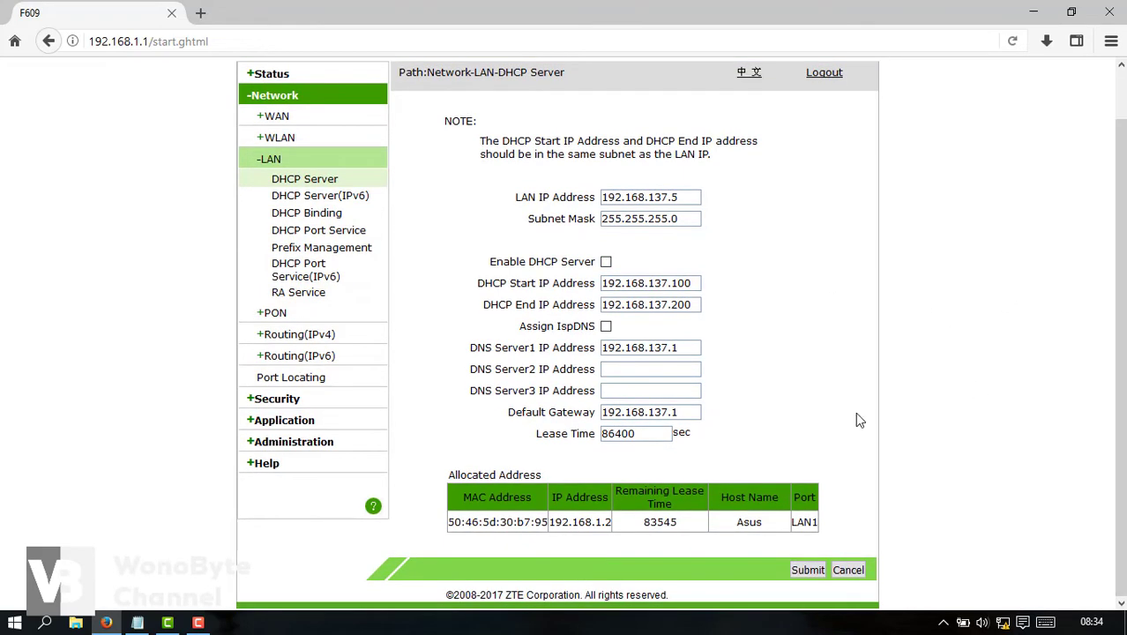
{"action": "left_click", "coordinate": [808, 570]}
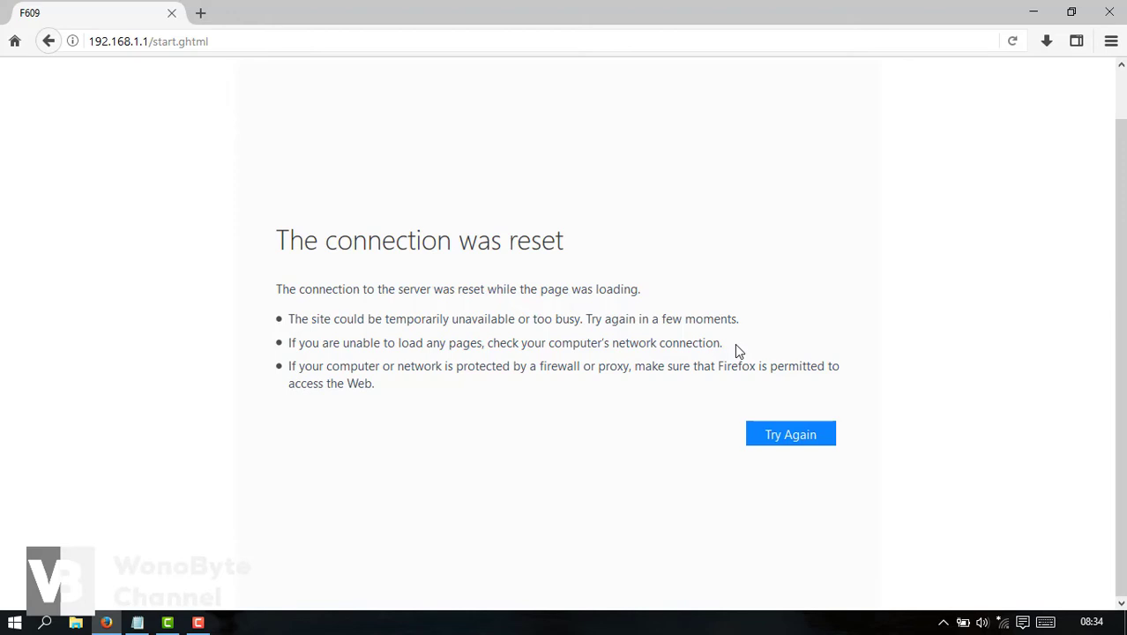
Connect the computer to the open "Rumah Hotspot" Wi-Fi network.
{"action": "left_click", "coordinate": [1004, 622]}
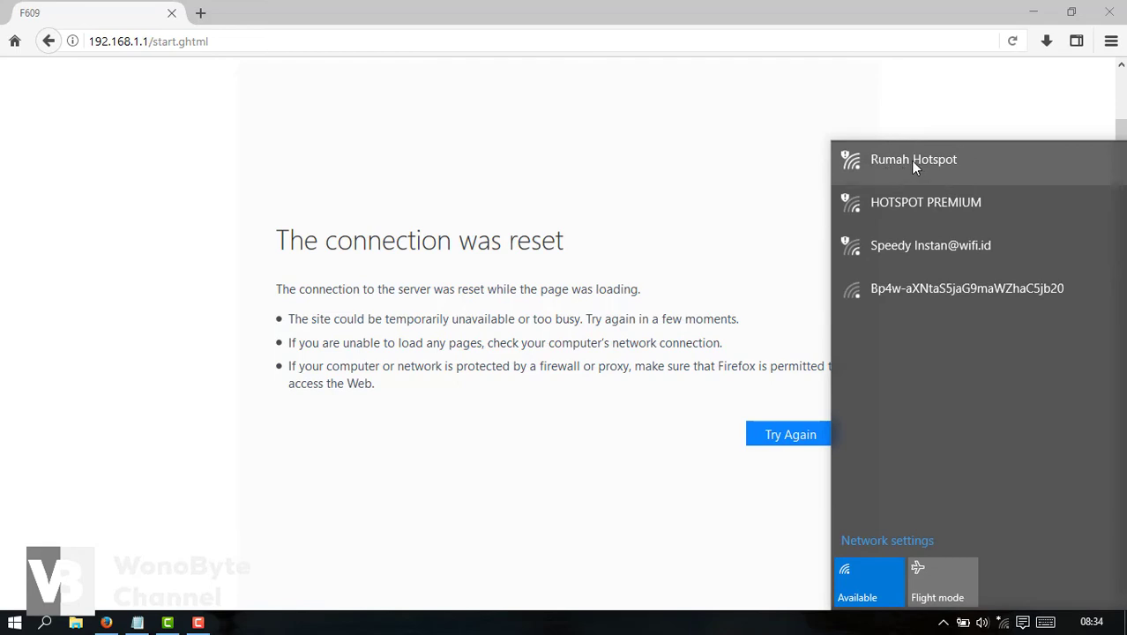
{"action": "left_click", "coordinate": [912, 161]}
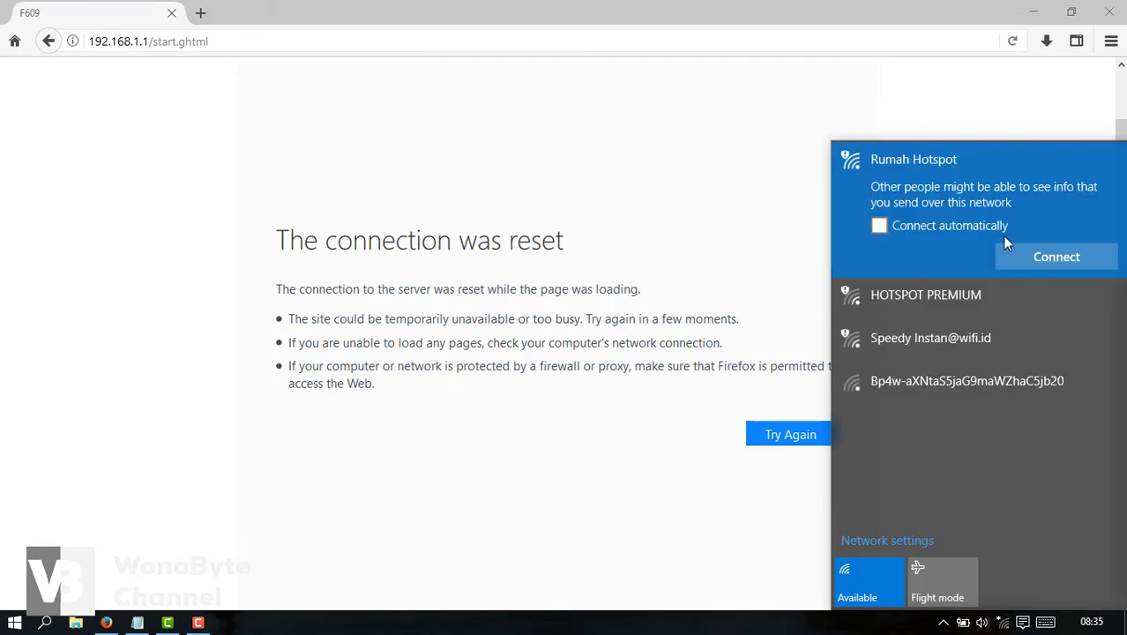
{"action": "left_click", "coordinate": [1026, 258]}
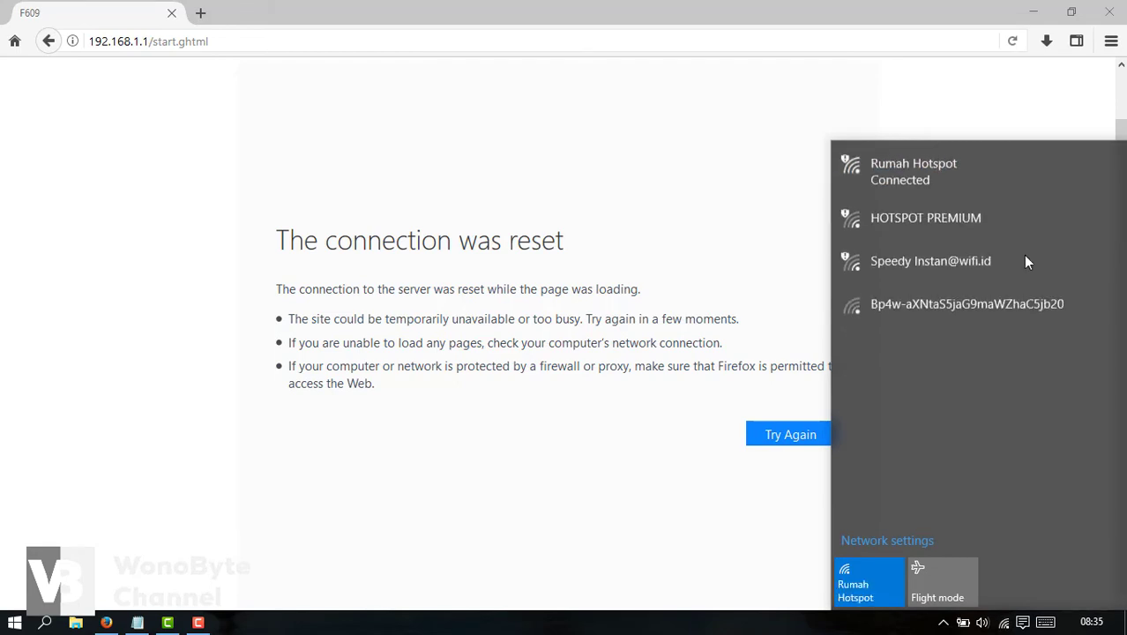
{"action": "left_click", "coordinate": [666, 170]}
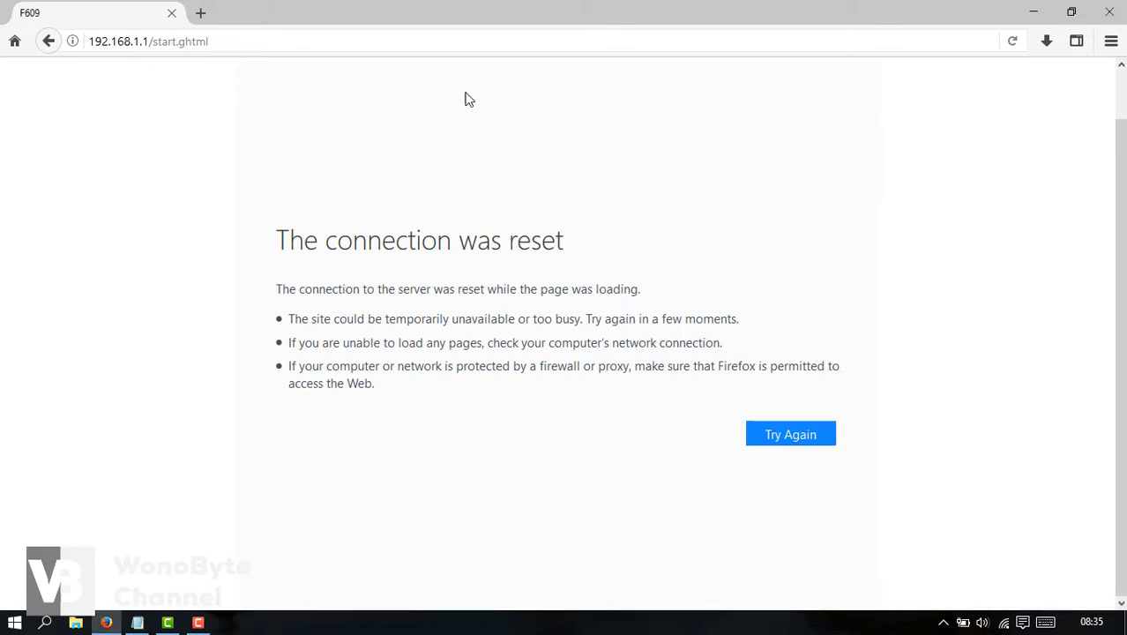
{"action": "left_click", "coordinate": [298, 46]}
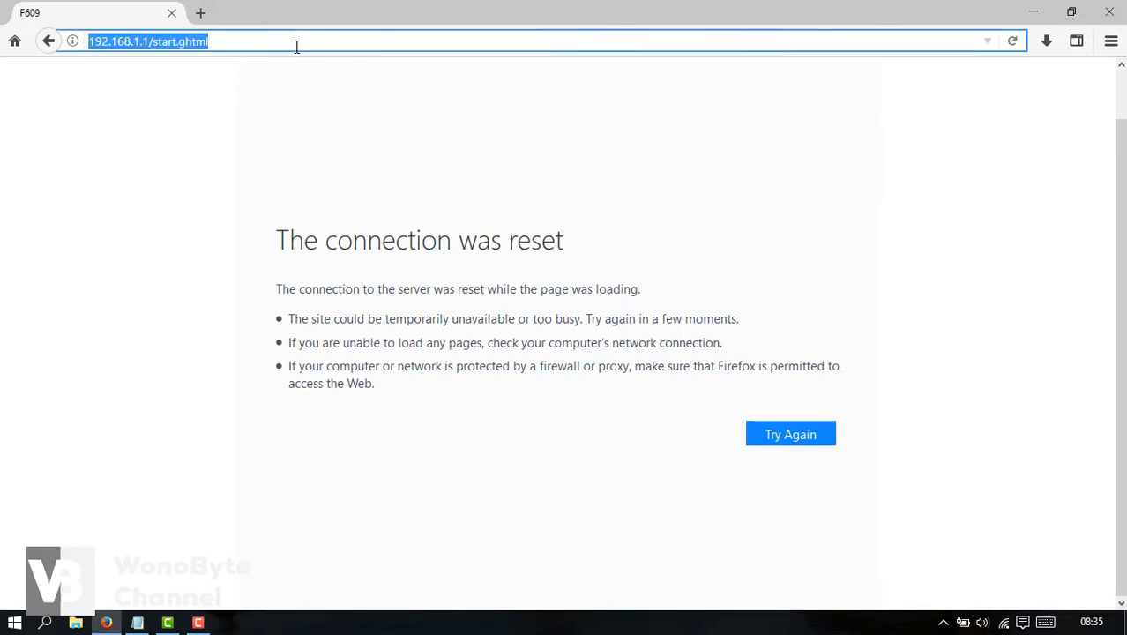
{"action": "type", "text": "goo"}
{"action": "key", "text": "Return"}
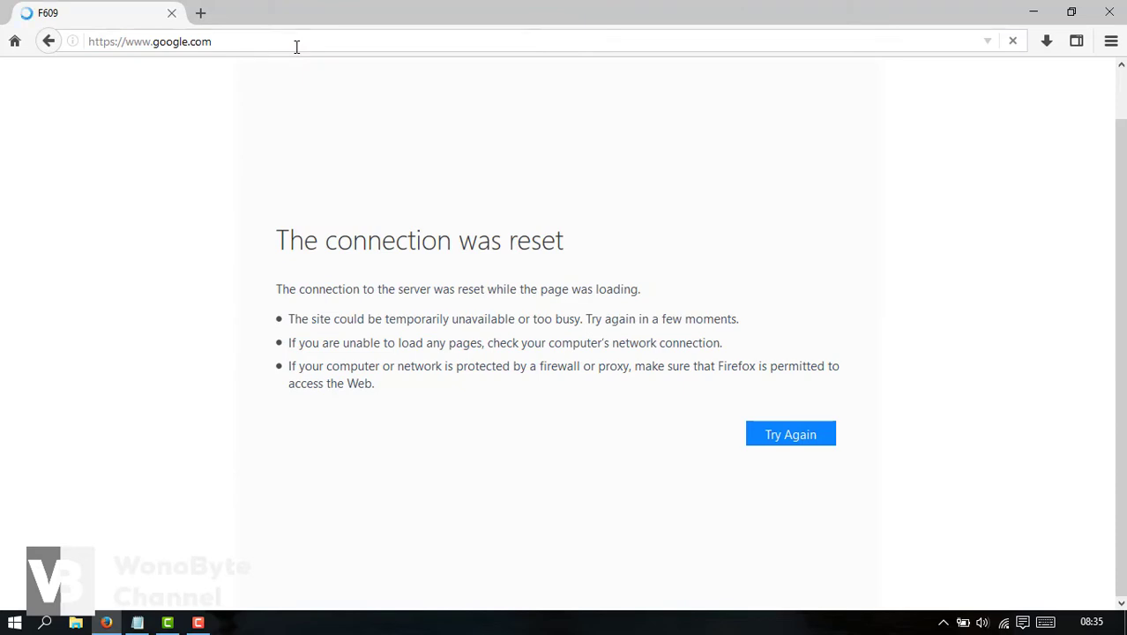
{"action": "left_click", "coordinate": [215, 17]}
{"action": "type", "text": "hotspot.premium.wifi.id/"}
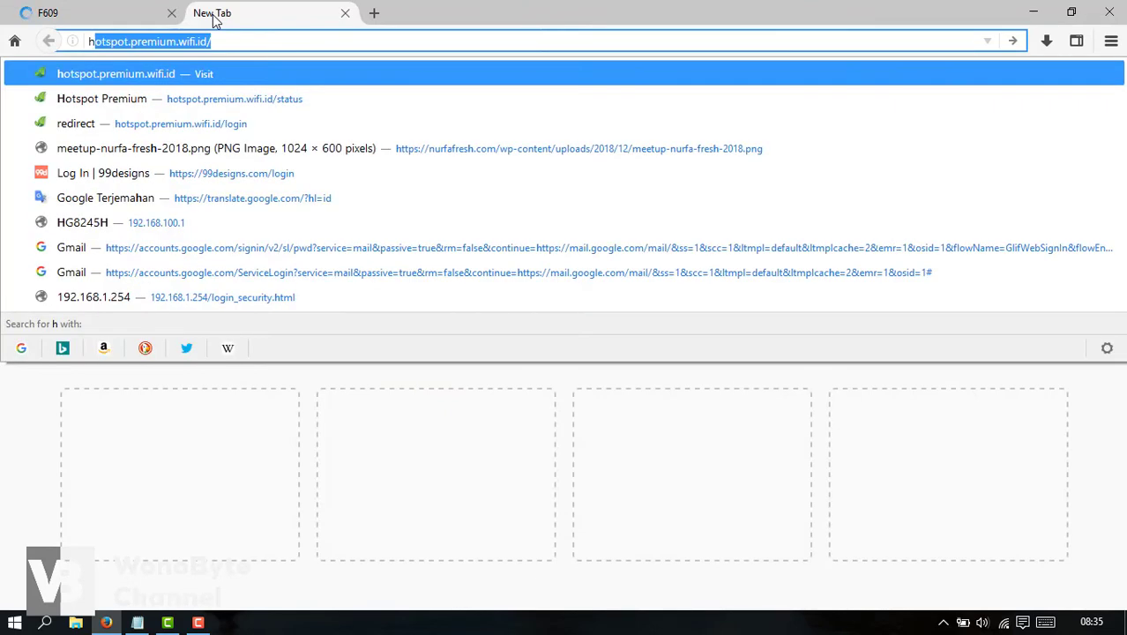
{"action": "key", "text": "Return"}
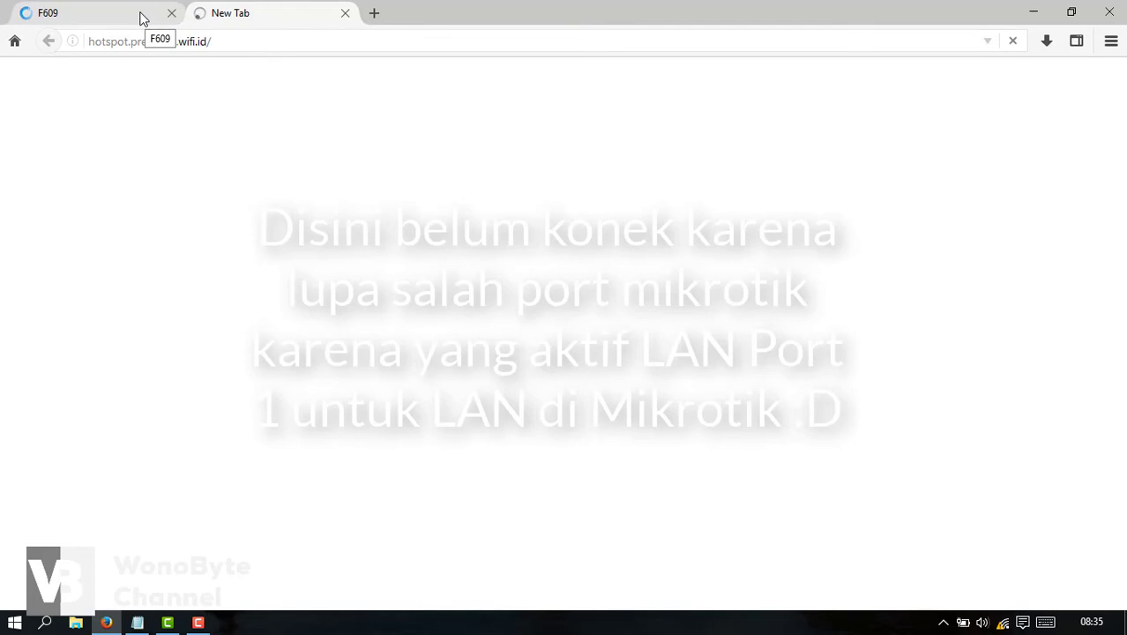
Try to load the hotspot login page at hotspot.premium.wifi.id/login in the second tab.
{"action": "left_click", "coordinate": [141, 17]}
{"action": "left_click", "coordinate": [229, 7]}
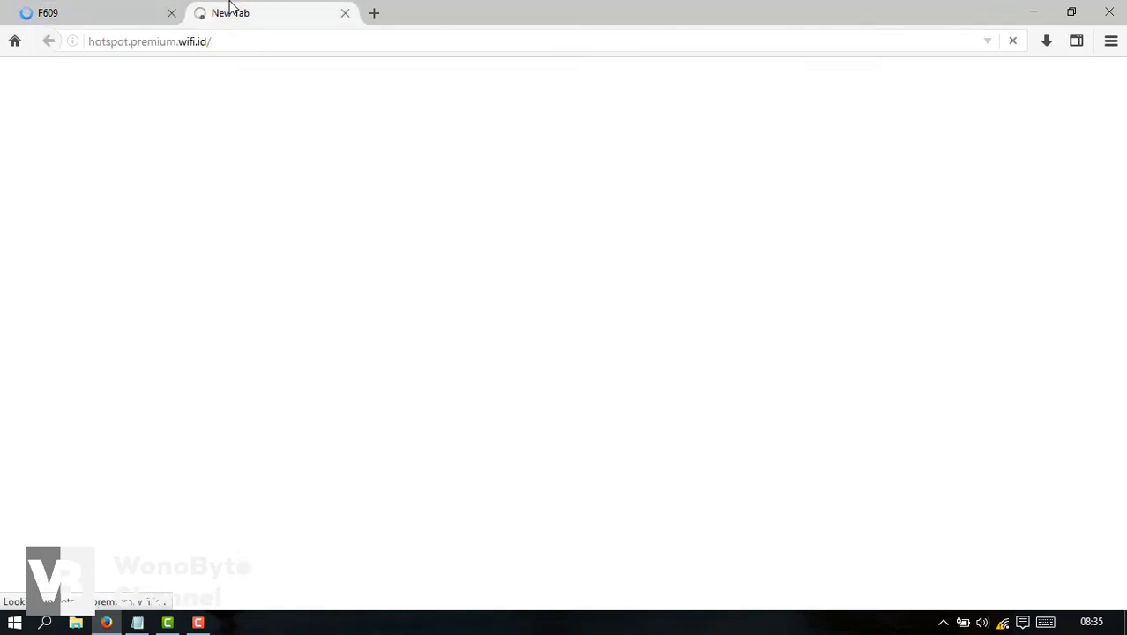
{"action": "left_click", "coordinate": [299, 44]}
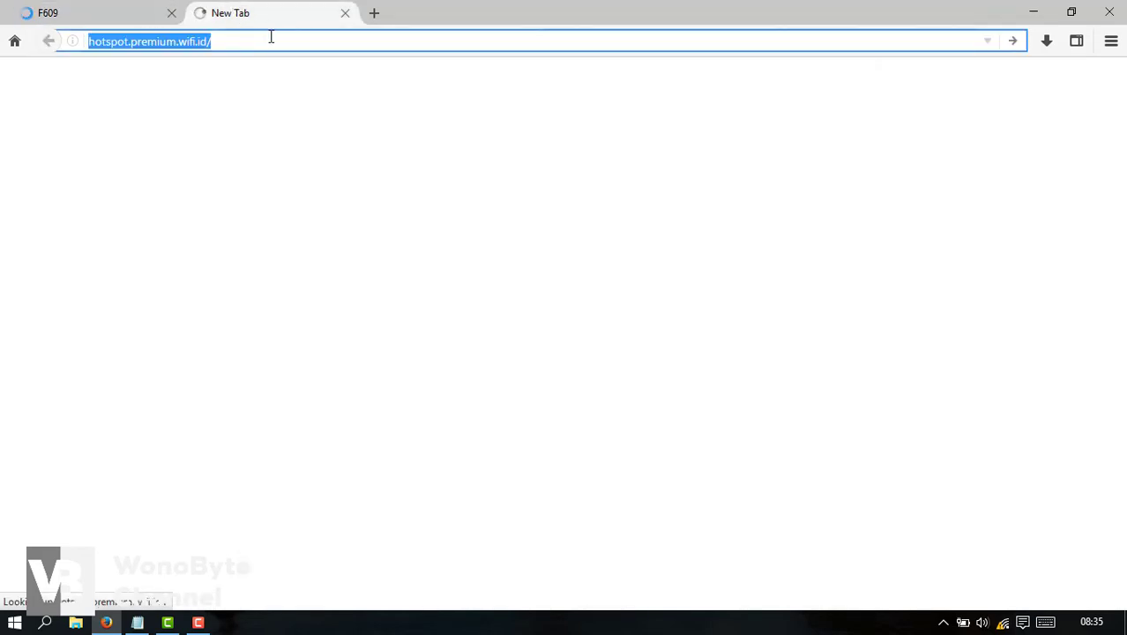
{"action": "left_click", "coordinate": [270, 36]}
{"action": "type", "text": "login"}
{"action": "key", "text": "Return"}
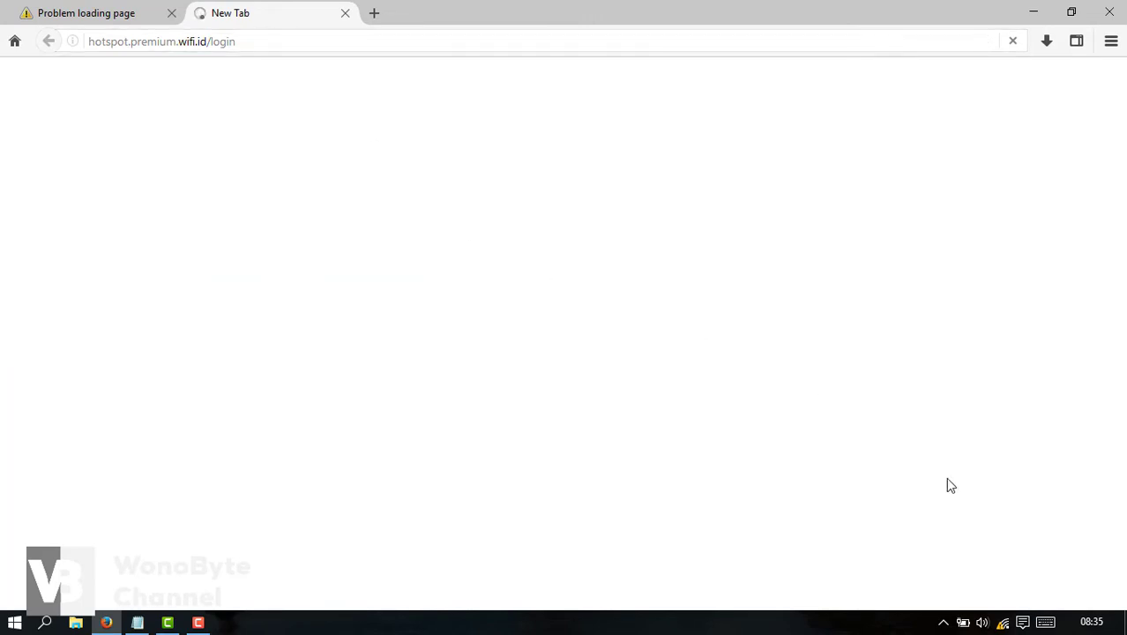
Check the Rumah Hotspot Wi-Fi connection details in Network and Sharing Centre, and retry the hotspot login page in Firefox.
{"action": "left_click", "coordinate": [1003, 623]}
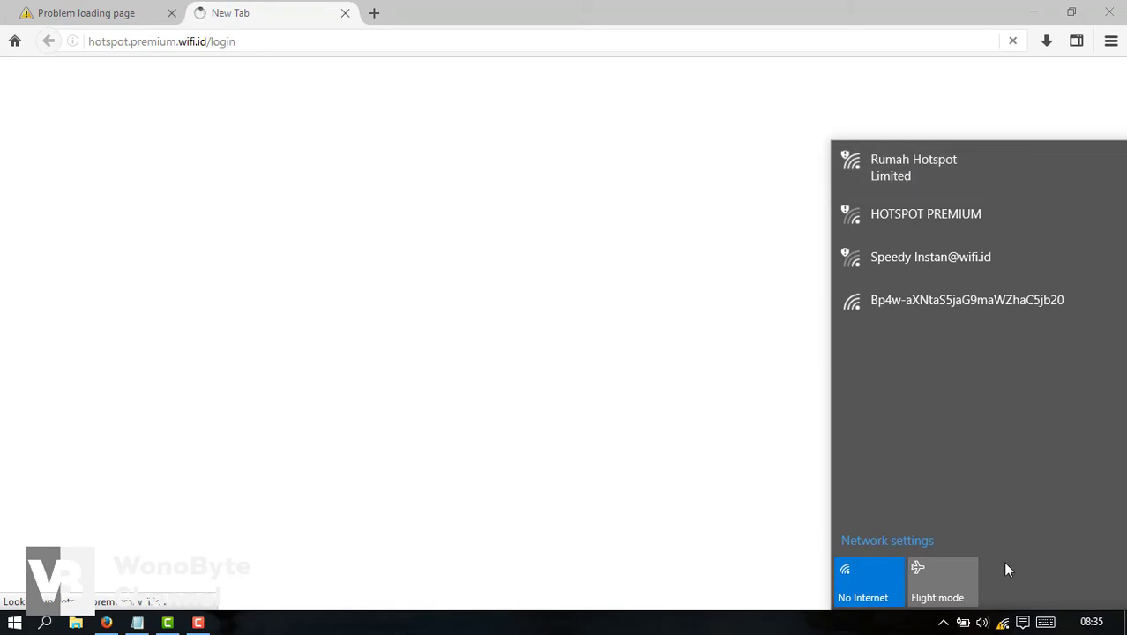
{"action": "left_click", "coordinate": [1005, 624]}
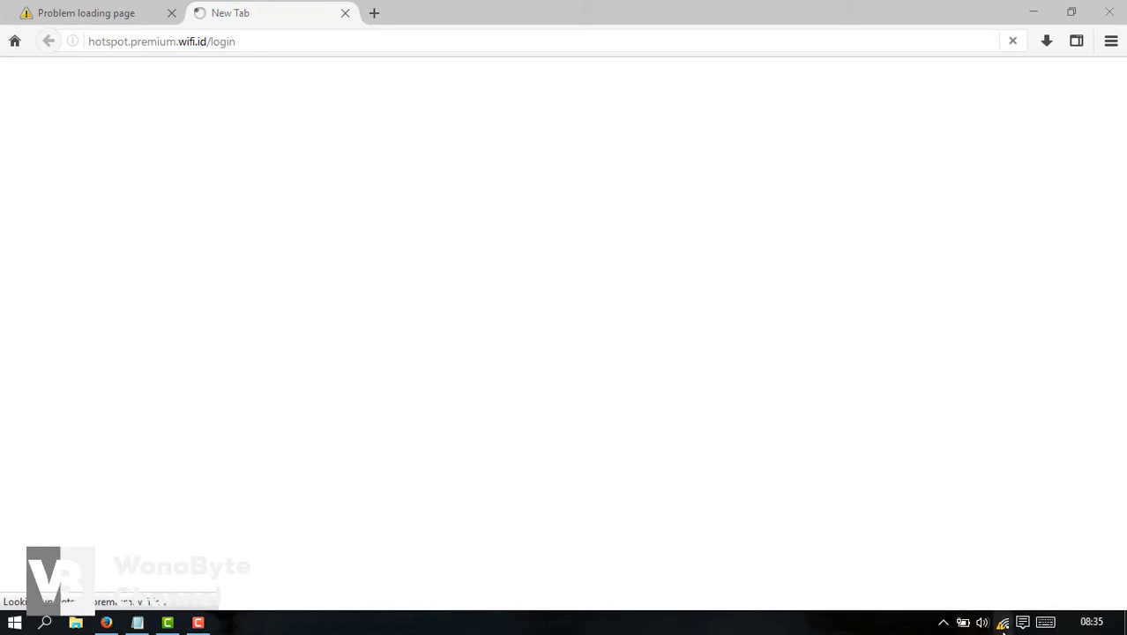
{"action": "left_click", "coordinate": [1004, 624]}
{"action": "right_click", "coordinate": [1005, 627]}
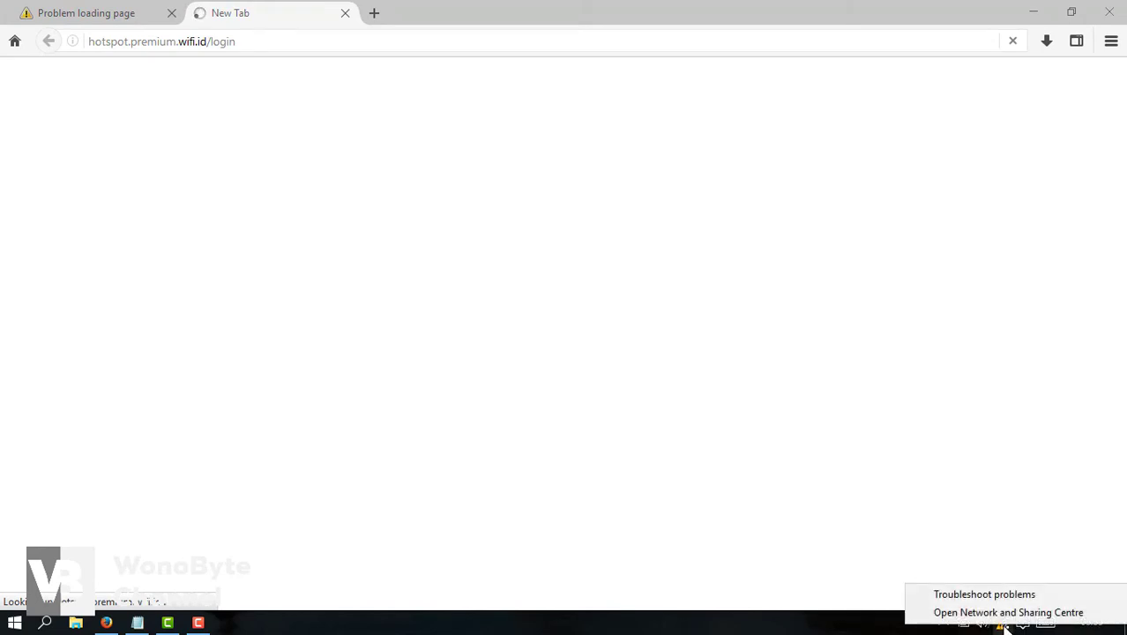
{"action": "left_click", "coordinate": [1001, 612]}
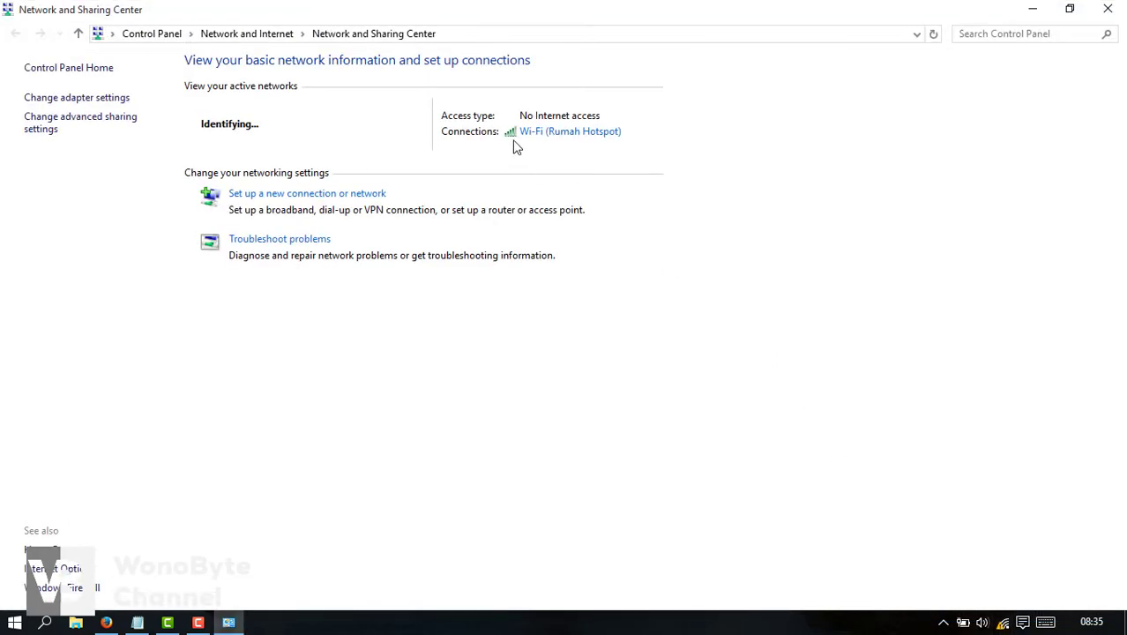
{"action": "left_click", "coordinate": [543, 132]}
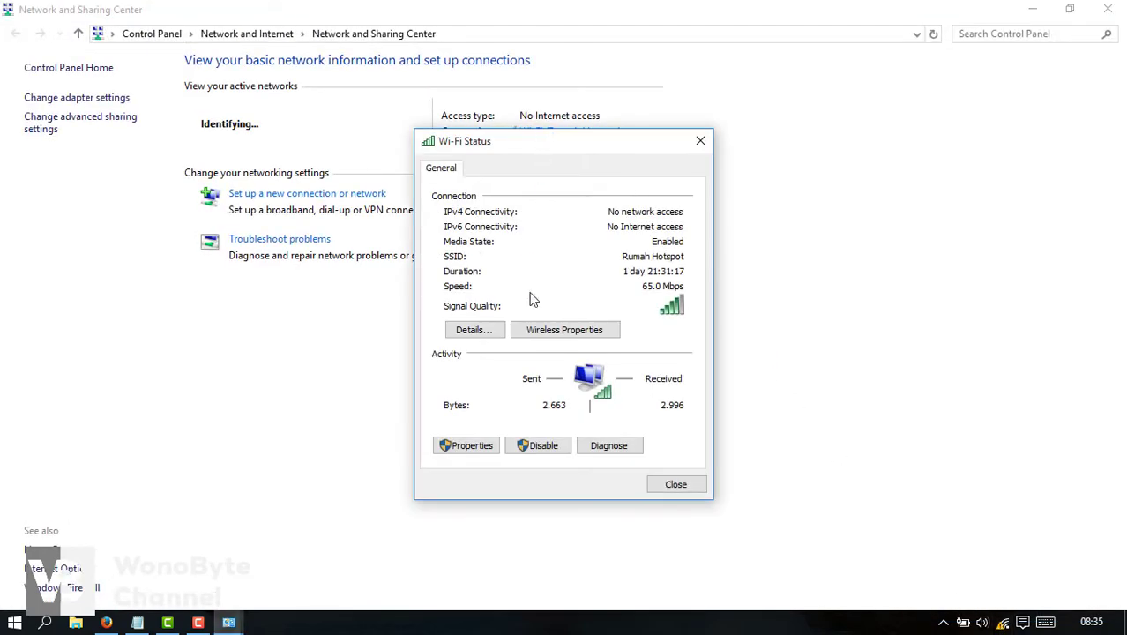
{"action": "left_click", "coordinate": [499, 329]}
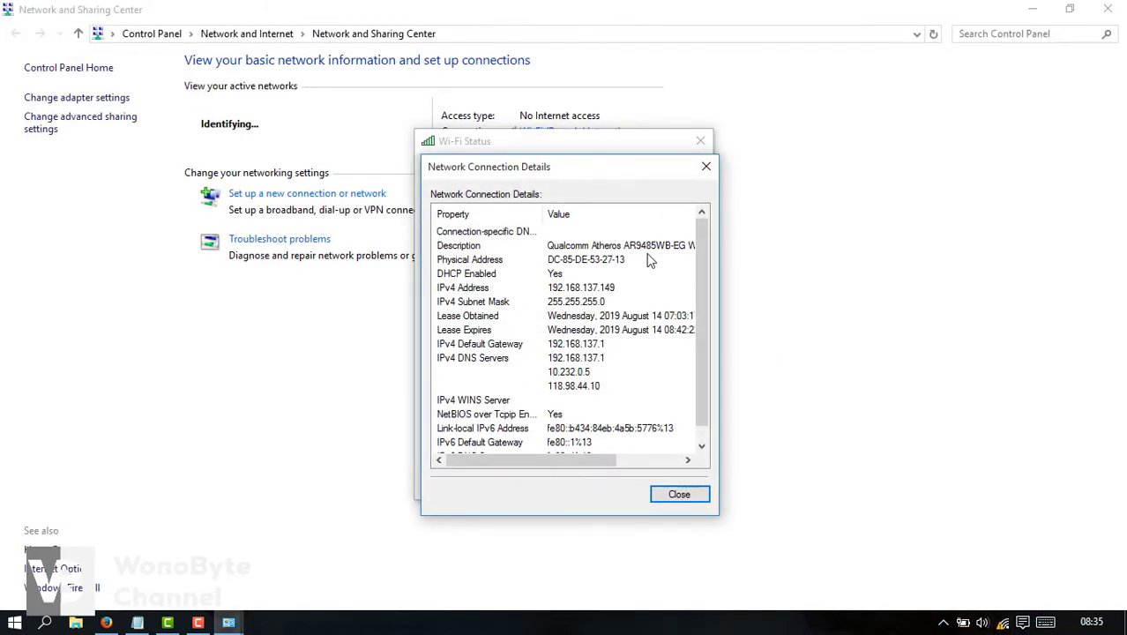
{"action": "left_click", "coordinate": [705, 167]}
{"action": "left_click", "coordinate": [700, 141]}
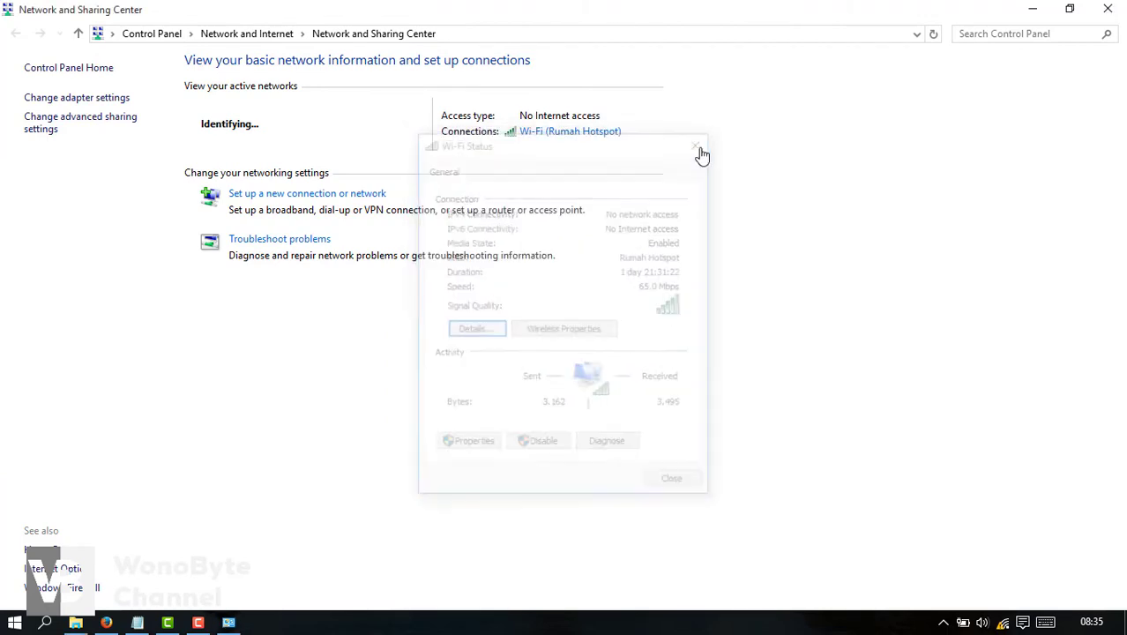
{"action": "left_click", "coordinate": [1113, 7]}
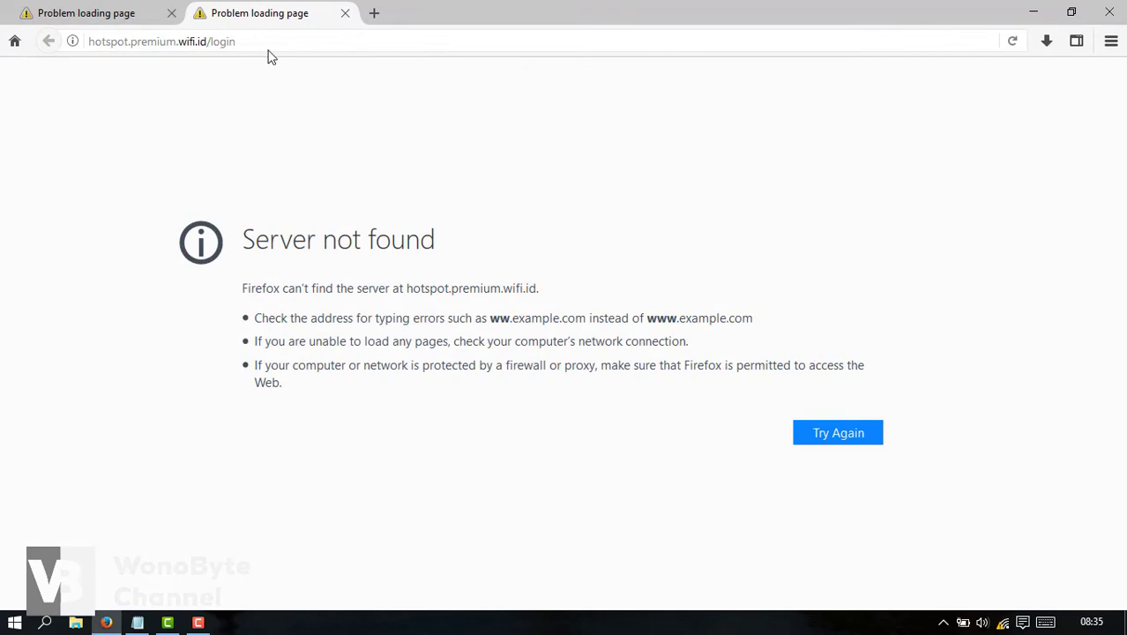
{"action": "left_click", "coordinate": [251, 41]}
{"action": "key", "text": "Return"}
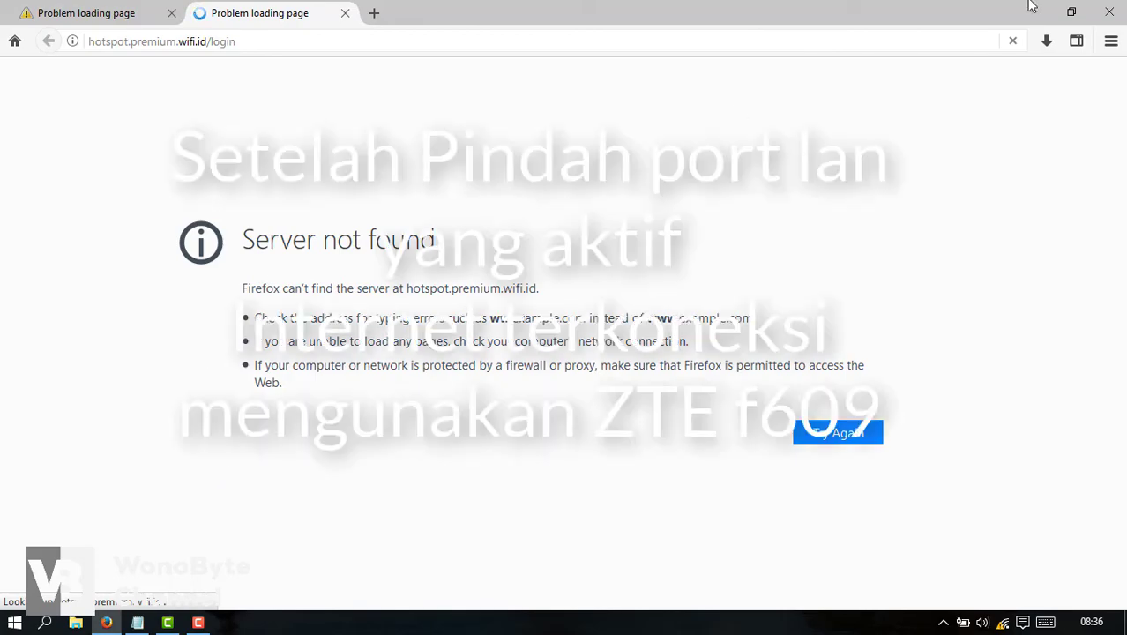
Reconnect the computer to the "Rumah Hotspot" wireless network.
{"action": "left_click", "coordinate": [1003, 623]}
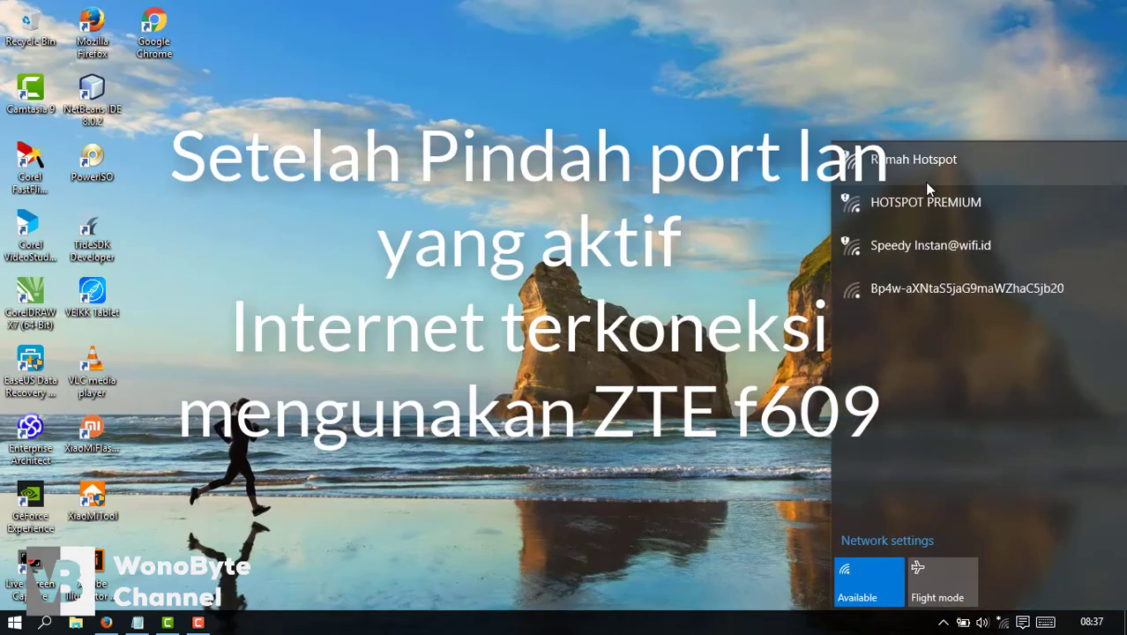
{"action": "left_click", "coordinate": [927, 180]}
{"action": "left_click", "coordinate": [1014, 255]}
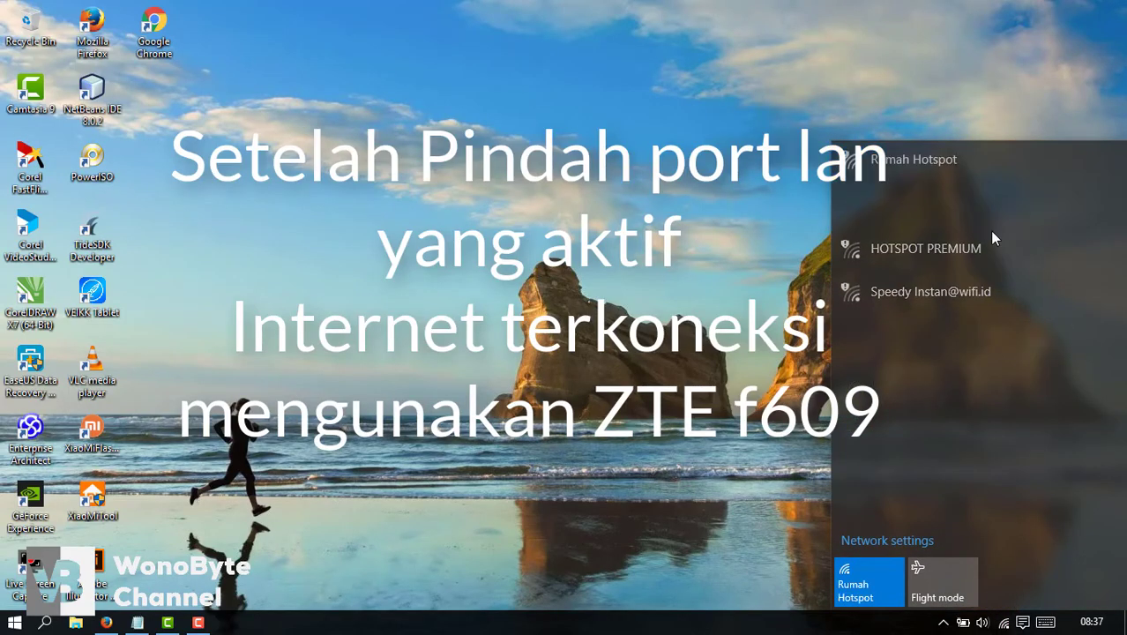
{"action": "left_click", "coordinate": [383, 367]}
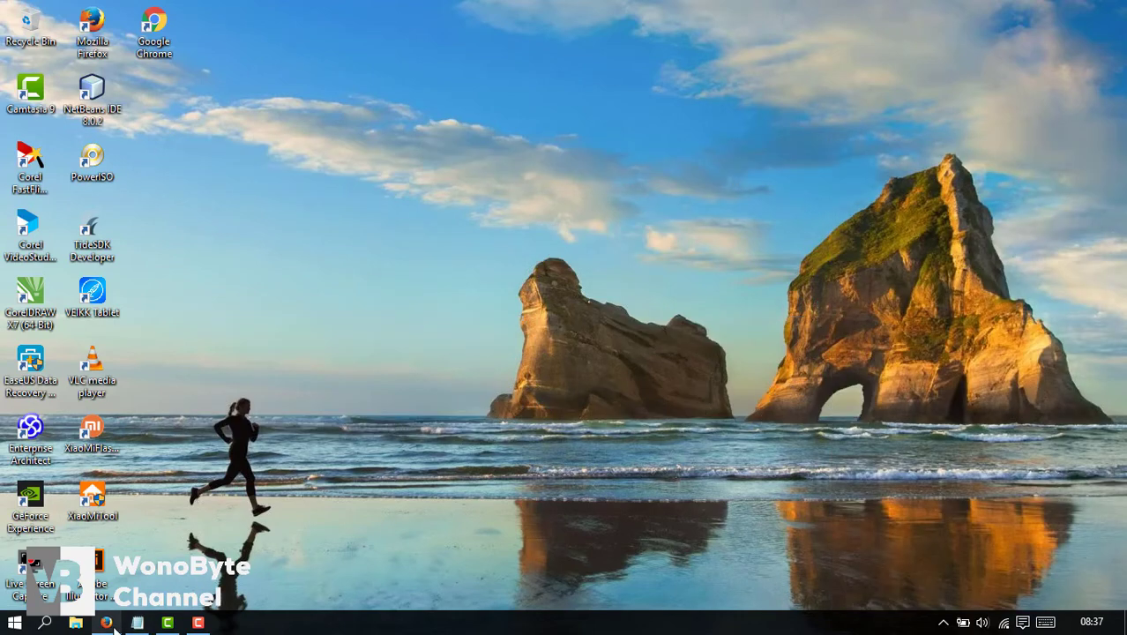
Switch back to Firefox and reload hotspot.premium.wifi.id/login to check the hotspot session.
{"action": "left_click", "coordinate": [107, 622]}
{"action": "left_click", "coordinate": [257, 44]}
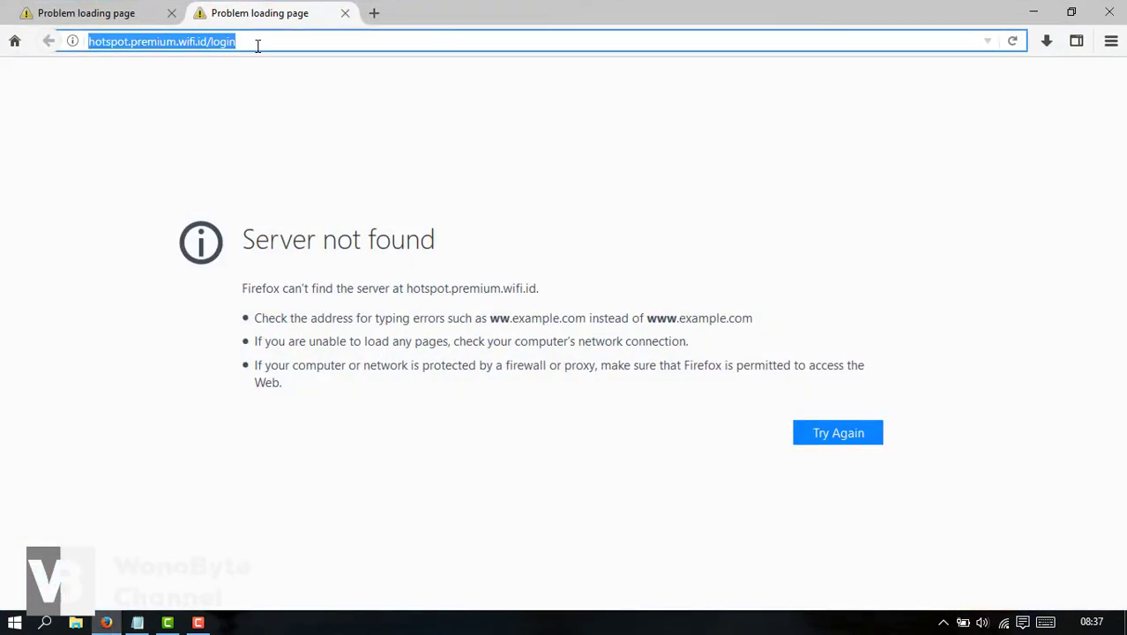
{"action": "key", "text": "Return"}
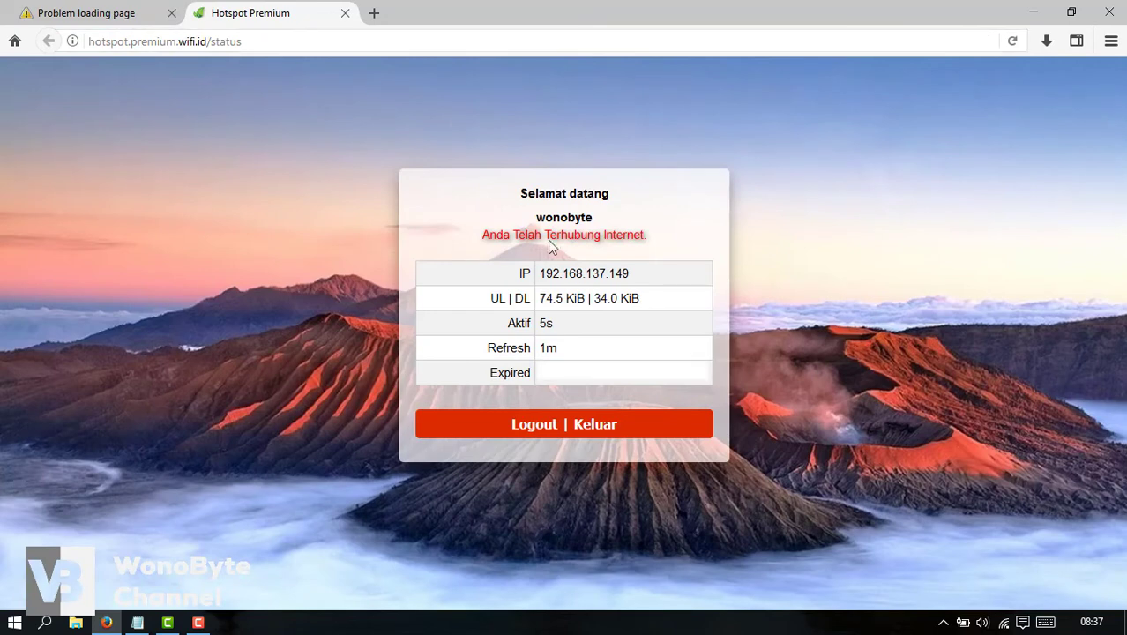
{"action": "left_click", "coordinate": [374, 12]}
{"action": "type", "text": "g"}
{"action": "key", "text": "Return"}
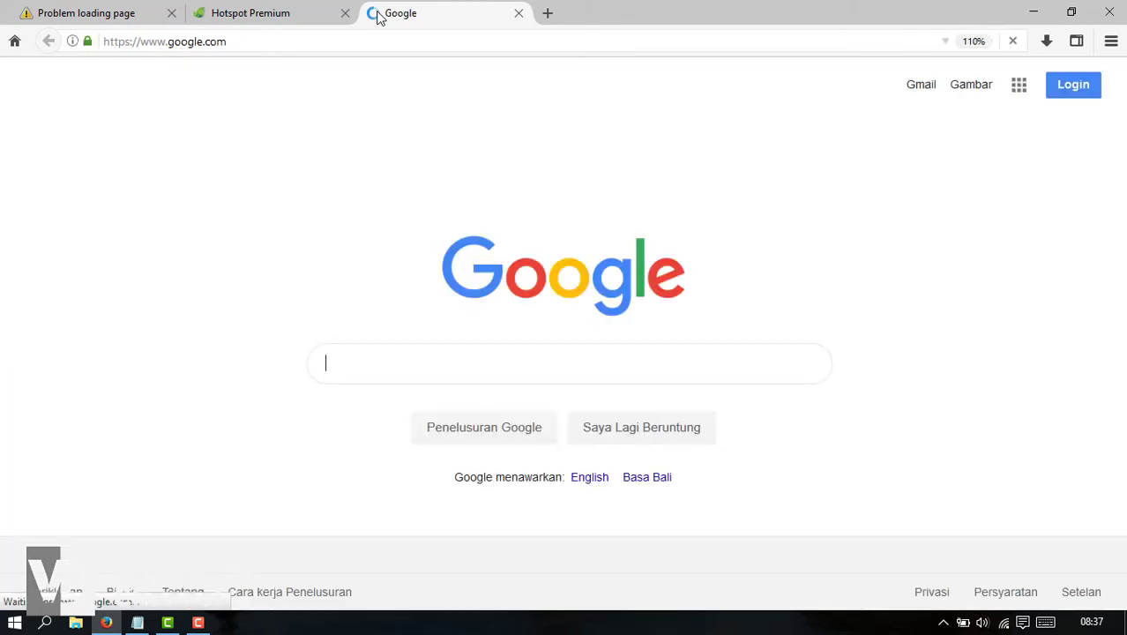
Open the CBN speed test at speedtest.cbn.net.id in the current tab and run it.
{"action": "left_click", "coordinate": [380, 35]}
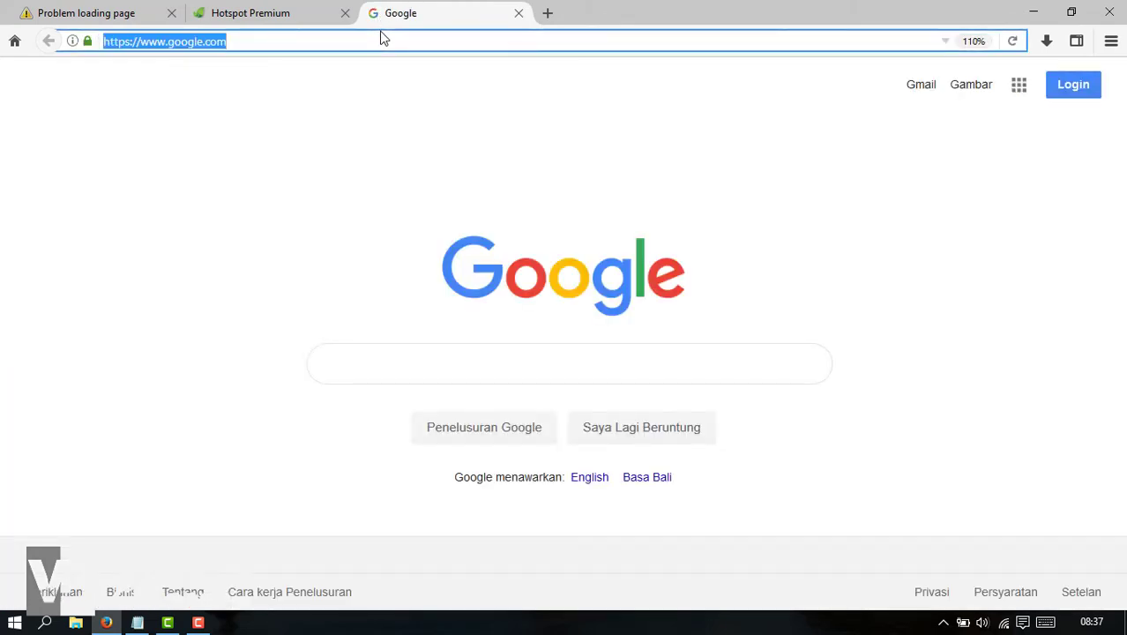
{"action": "type", "text": "speedtest"}
{"action": "key", "text": "Return"}
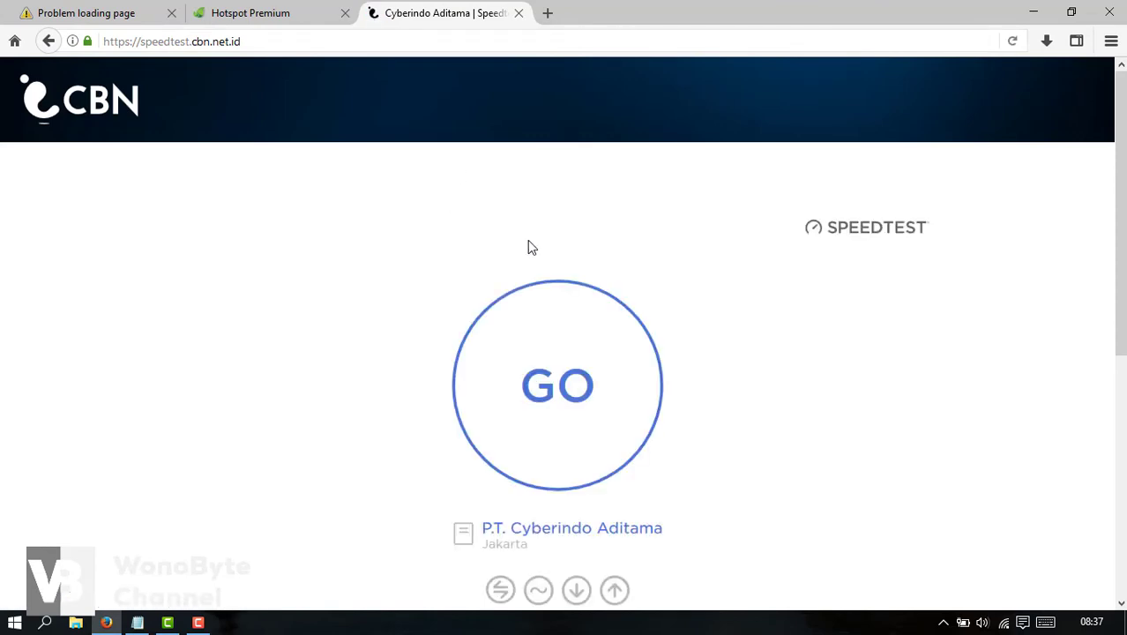
{"action": "left_click", "coordinate": [566, 357]}
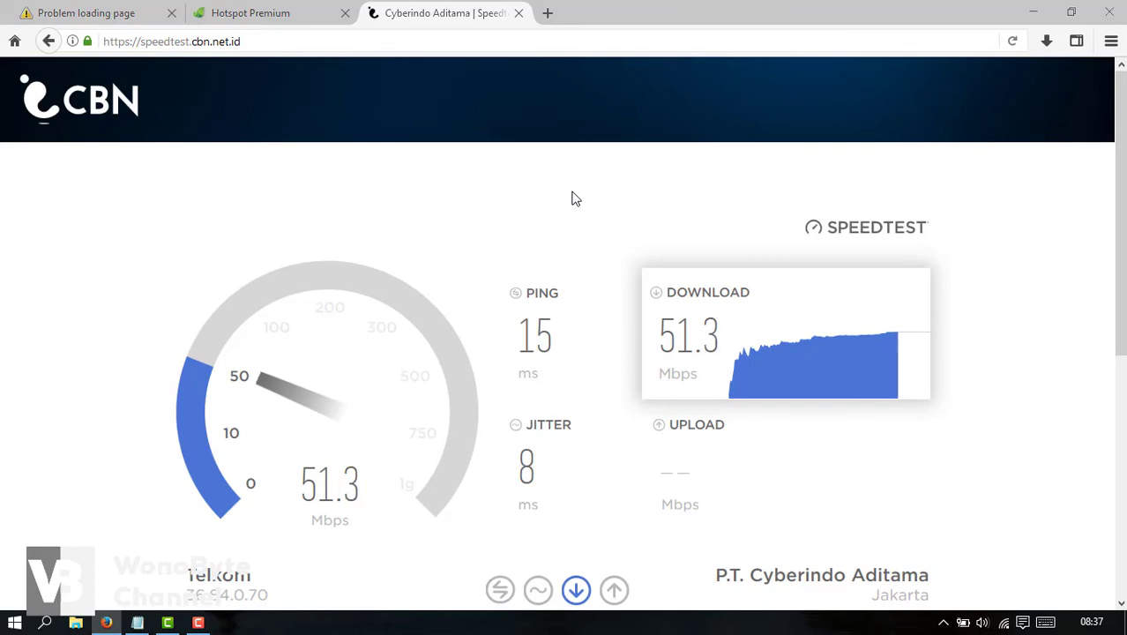
Launch WinBox from the Aplikasi folder on the Multimedia (E:) drive.
{"action": "key", "text": "super"}
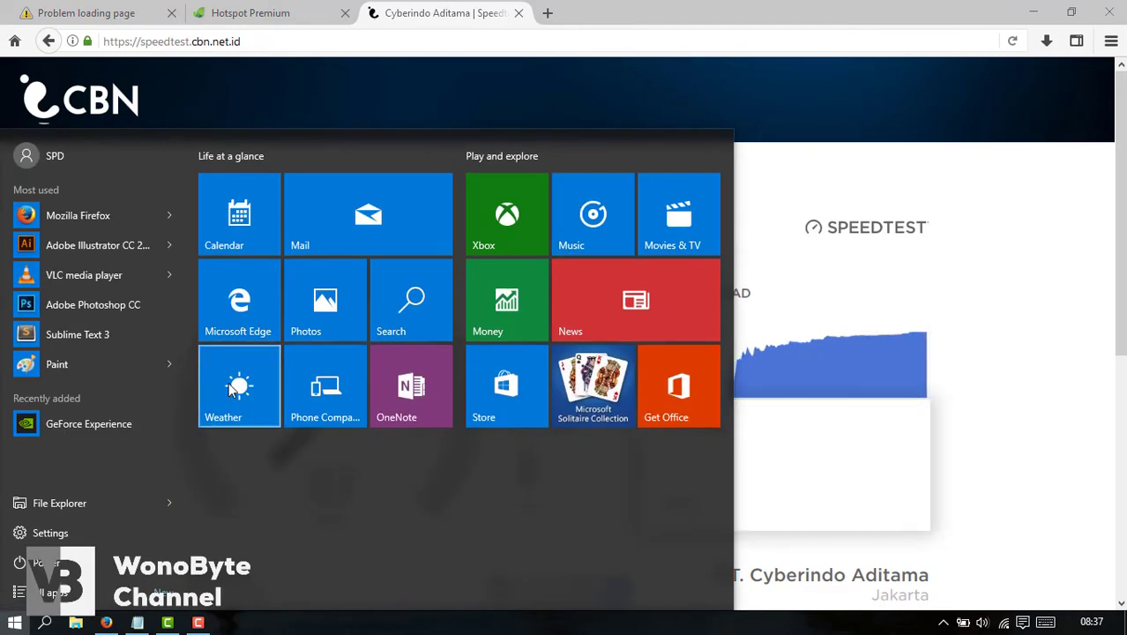
{"action": "key", "text": "super+e"}
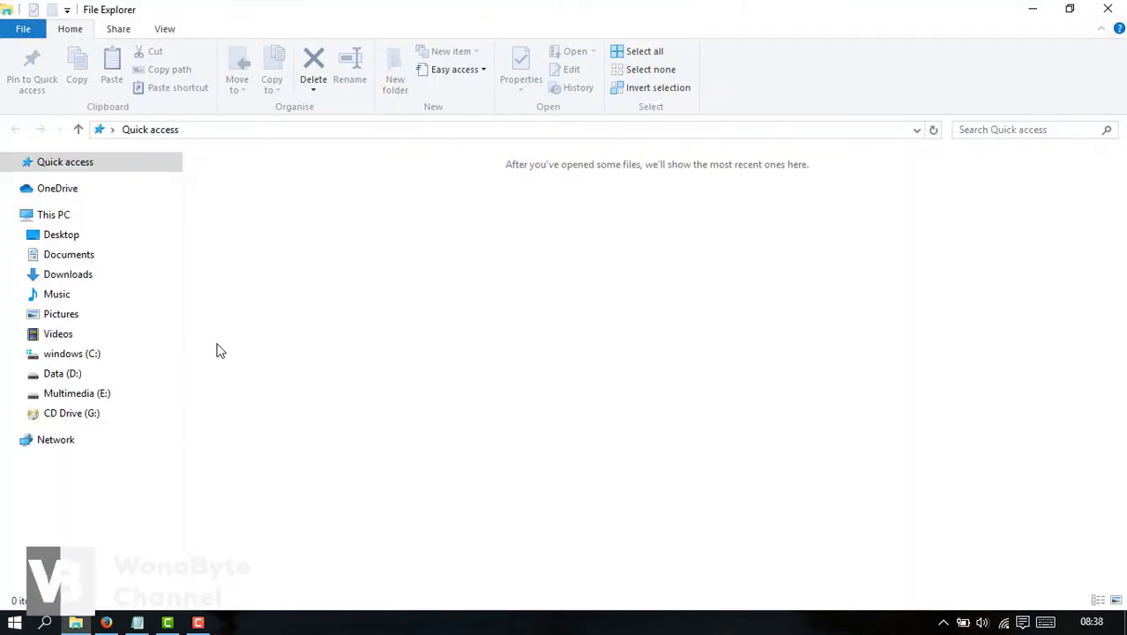
{"action": "left_click", "coordinate": [88, 393]}
{"action": "double_click", "coordinate": [247, 232]}
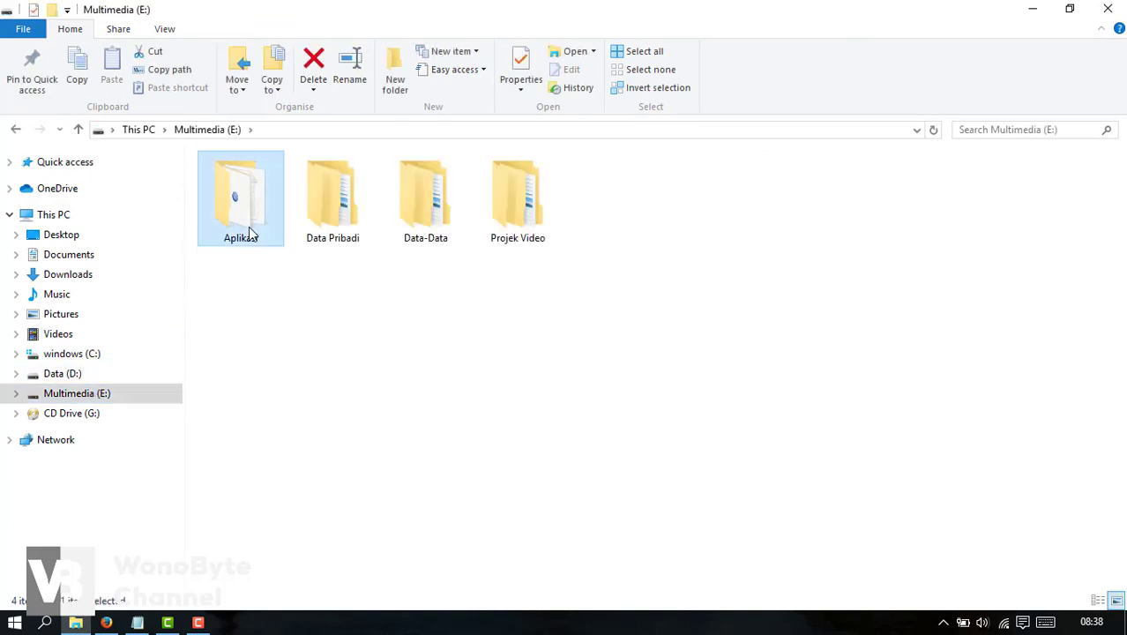
{"action": "double_click", "coordinate": [252, 284]}
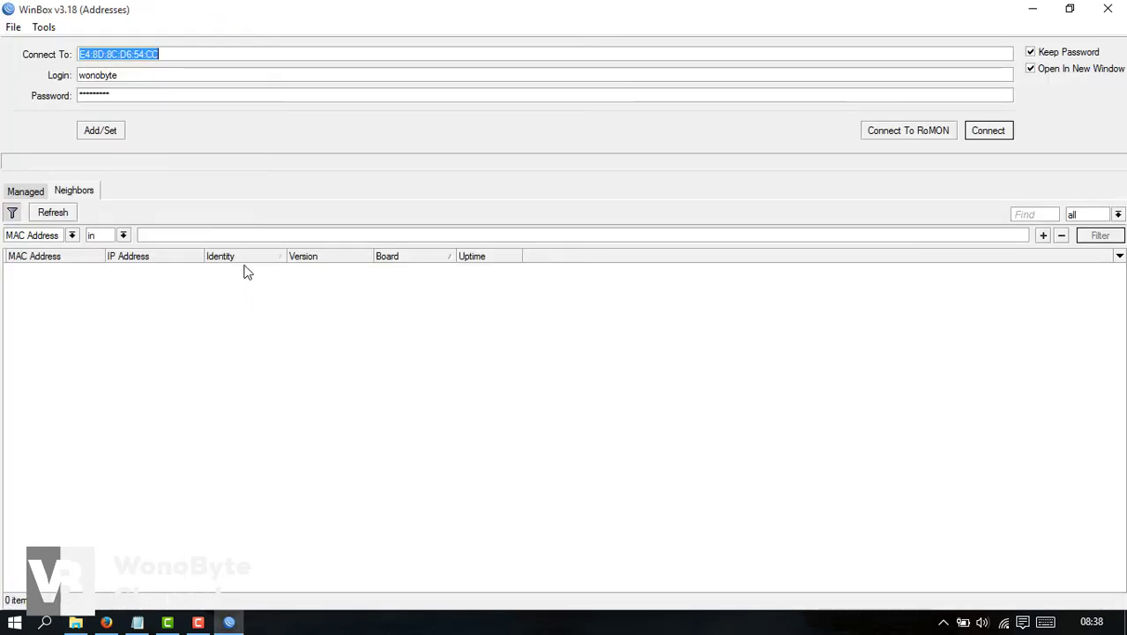
Connect to the MikroTik neighbour at 192.168.137.1 with the saved login, close the WinBox address window, and maximize the router session.
{"action": "left_click", "coordinate": [186, 268]}
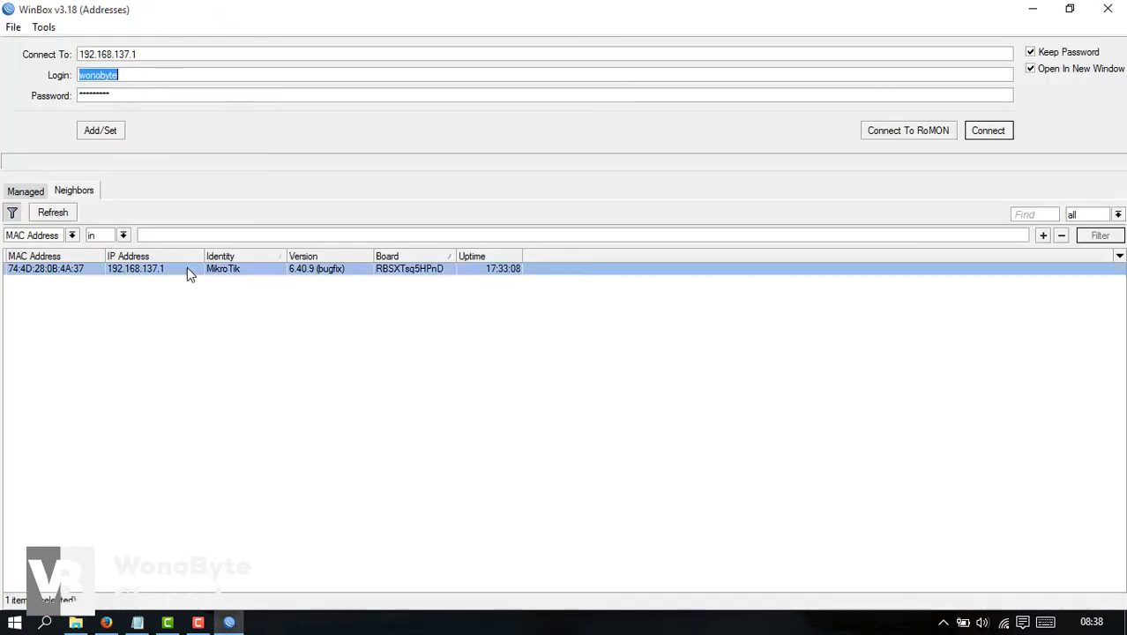
{"action": "left_click", "coordinate": [986, 131]}
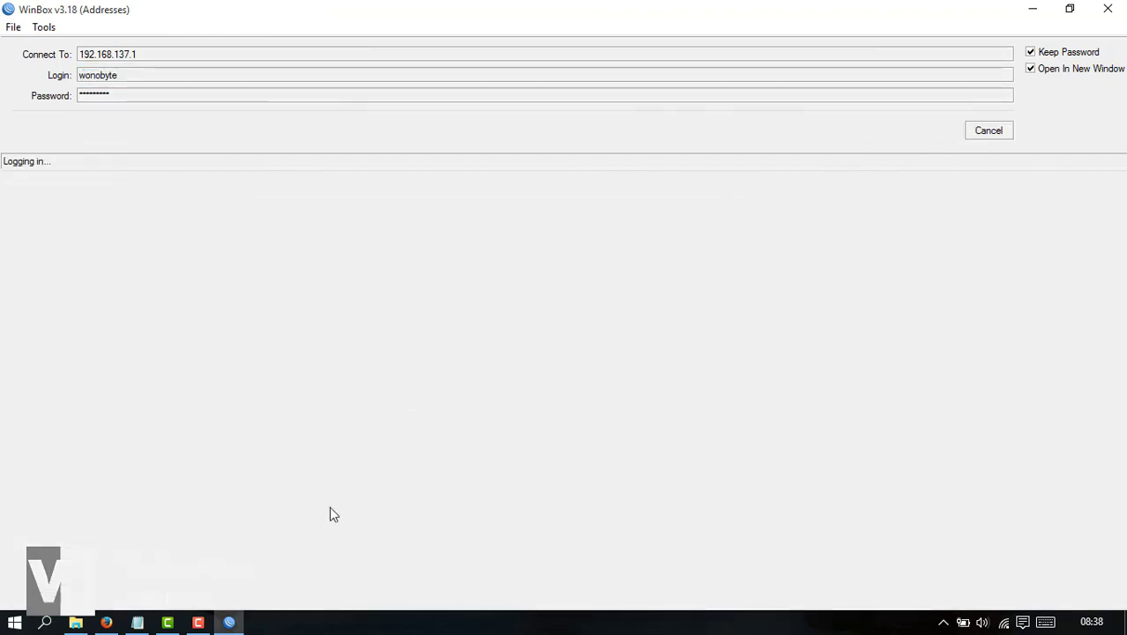
{"action": "left_click", "coordinate": [115, 621]}
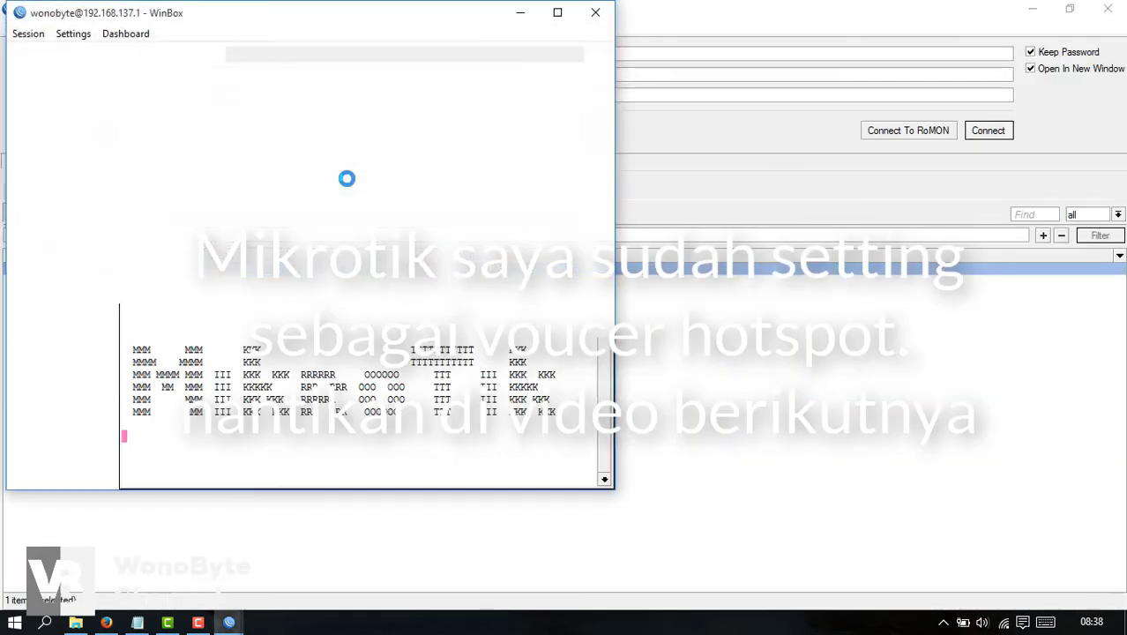
{"action": "left_click", "coordinate": [1108, 8]}
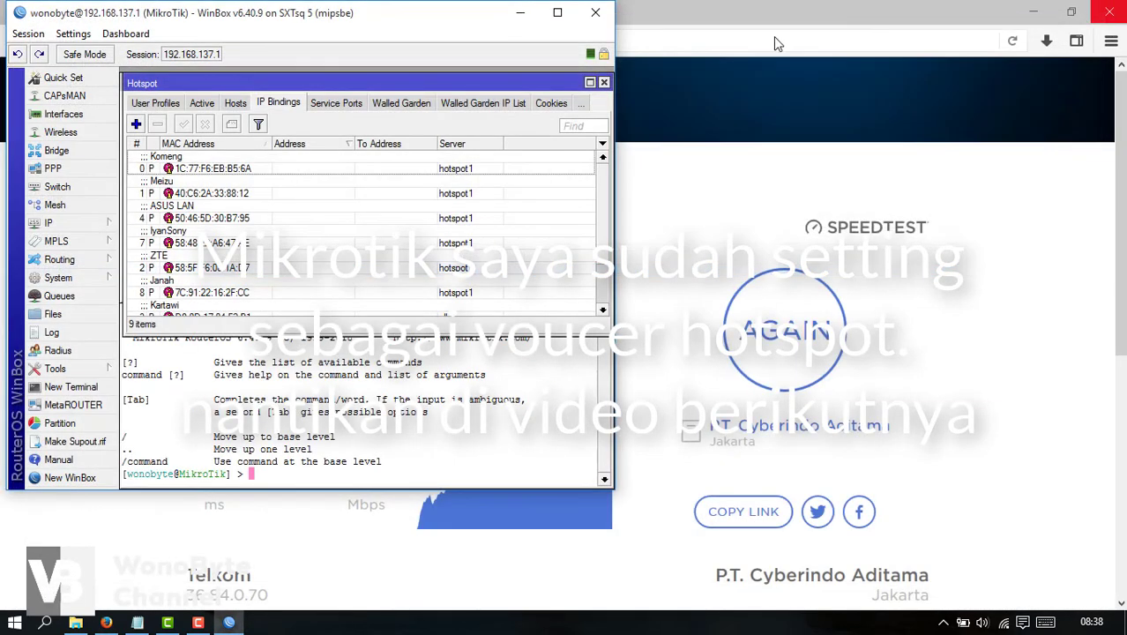
{"action": "left_click", "coordinate": [558, 12]}
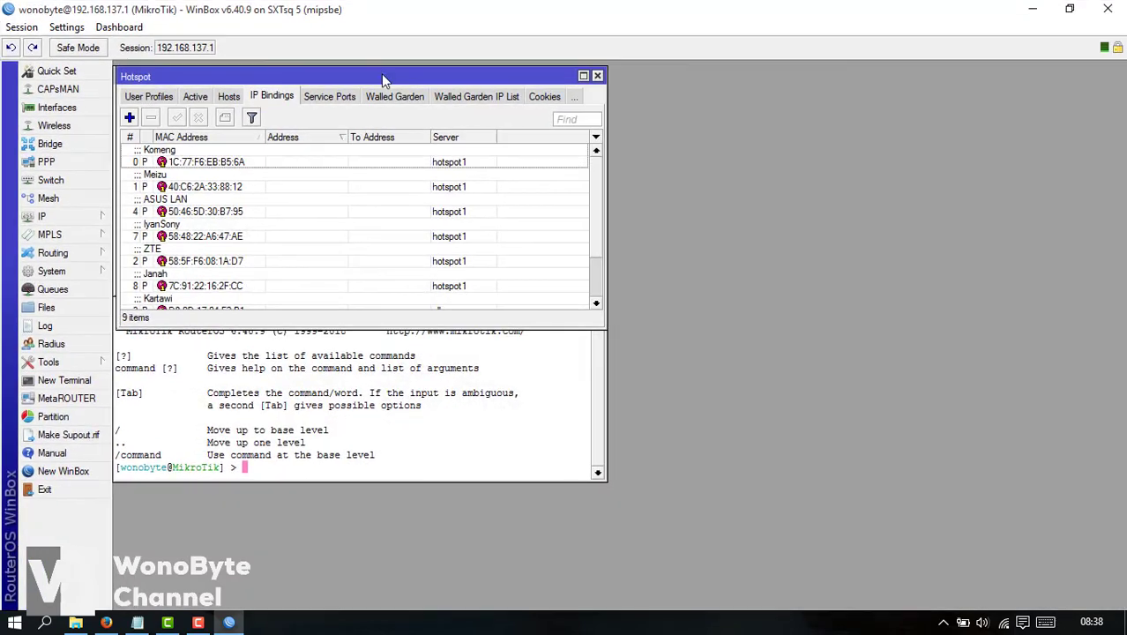
Close the open Hotspot, Interface List, terminal, Queue List and DHCP Client windows in the router session.
{"action": "left_click", "coordinate": [597, 76]}
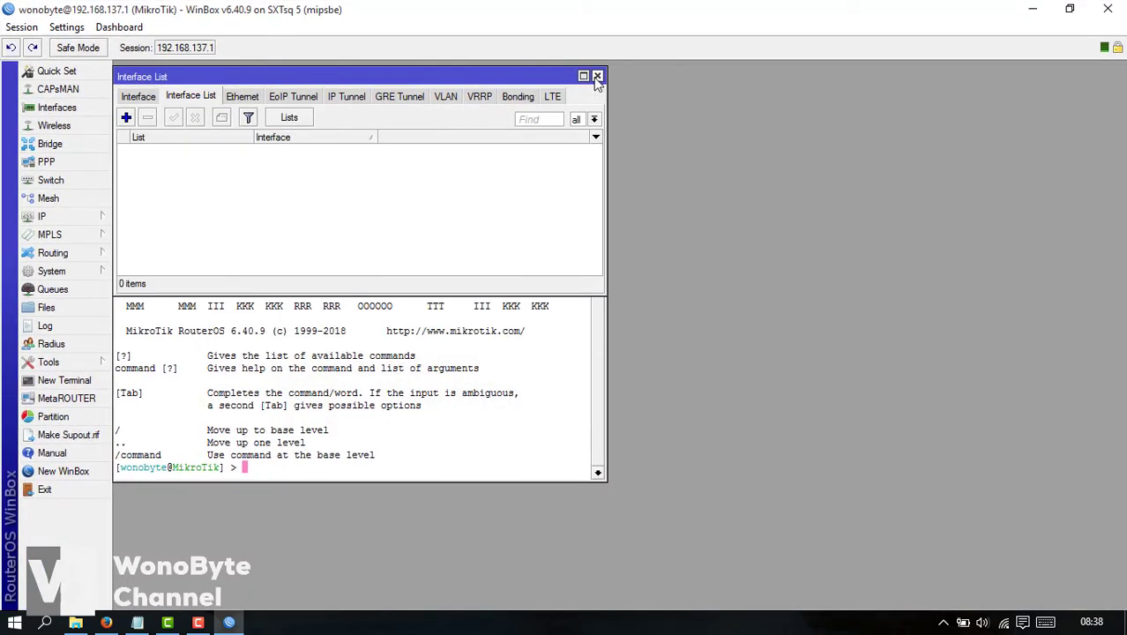
{"action": "left_click", "coordinate": [597, 76]}
{"action": "left_click", "coordinate": [597, 204]}
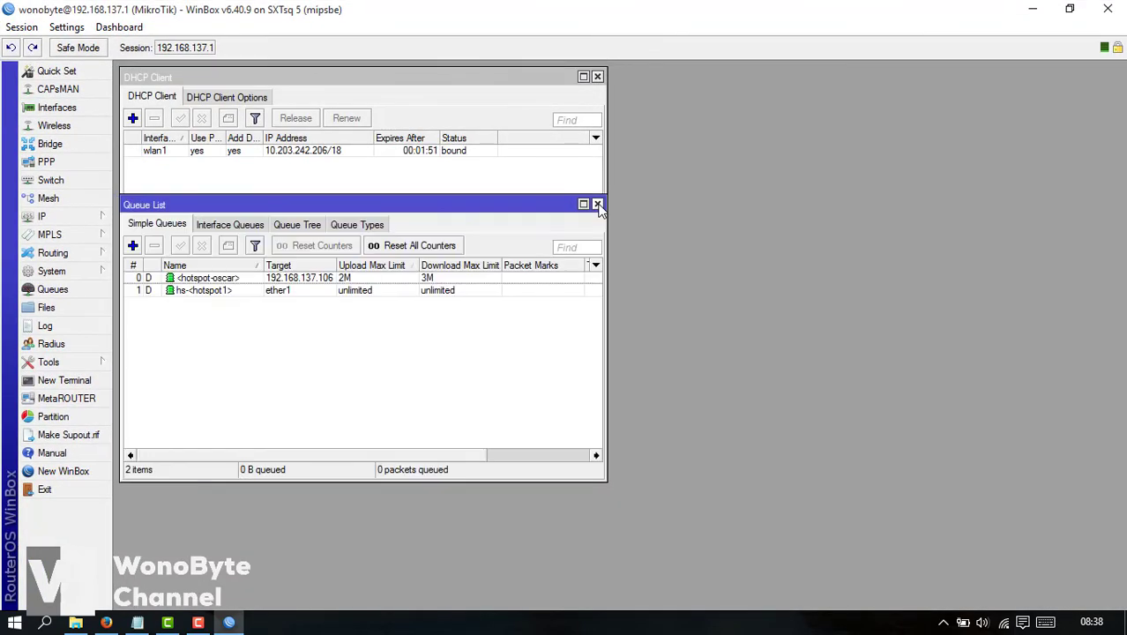
{"action": "left_click", "coordinate": [597, 204]}
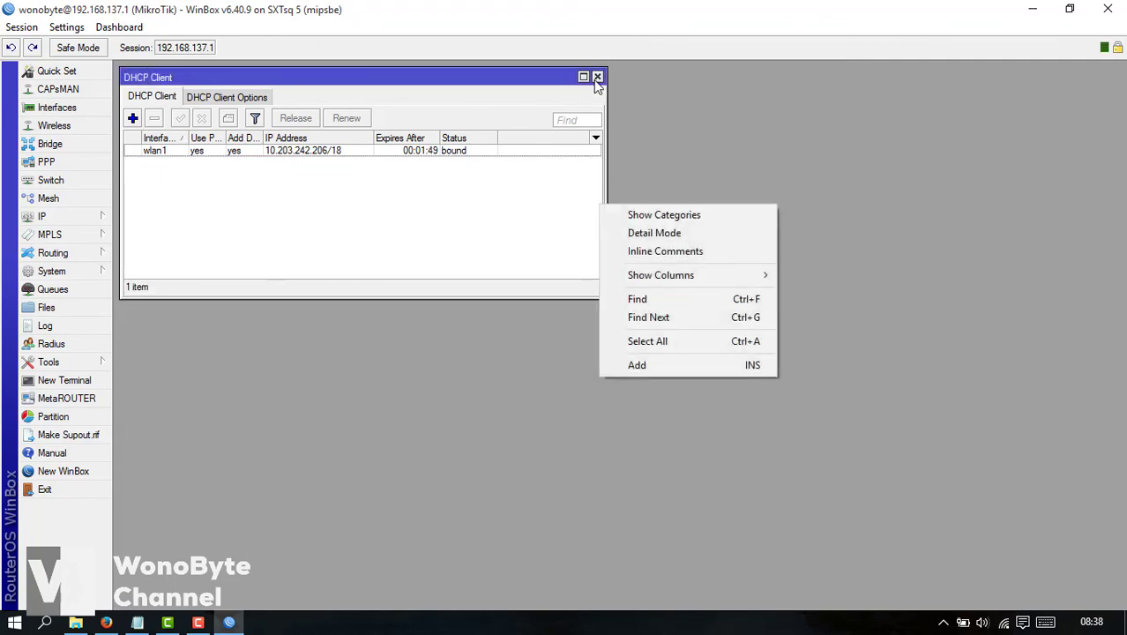
{"action": "left_click", "coordinate": [597, 77]}
Rerun the speed test in Firefox and monitor wlan1's traffic in the WinBox wireless interfaces table.
{"action": "left_click", "coordinate": [63, 128]}
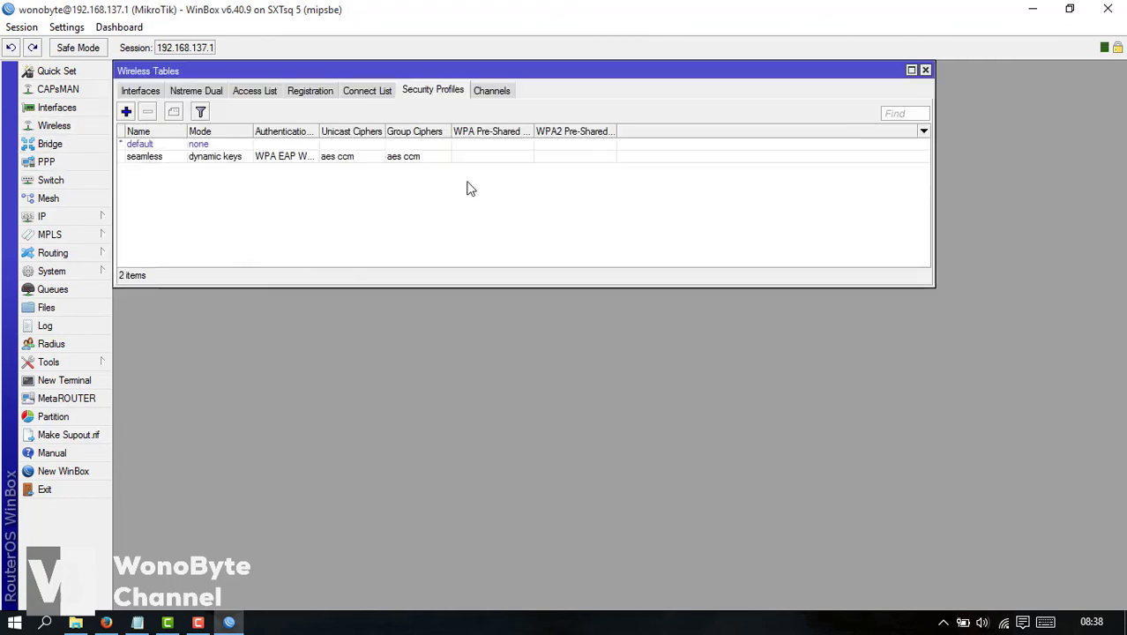
{"action": "left_click", "coordinate": [150, 93]}
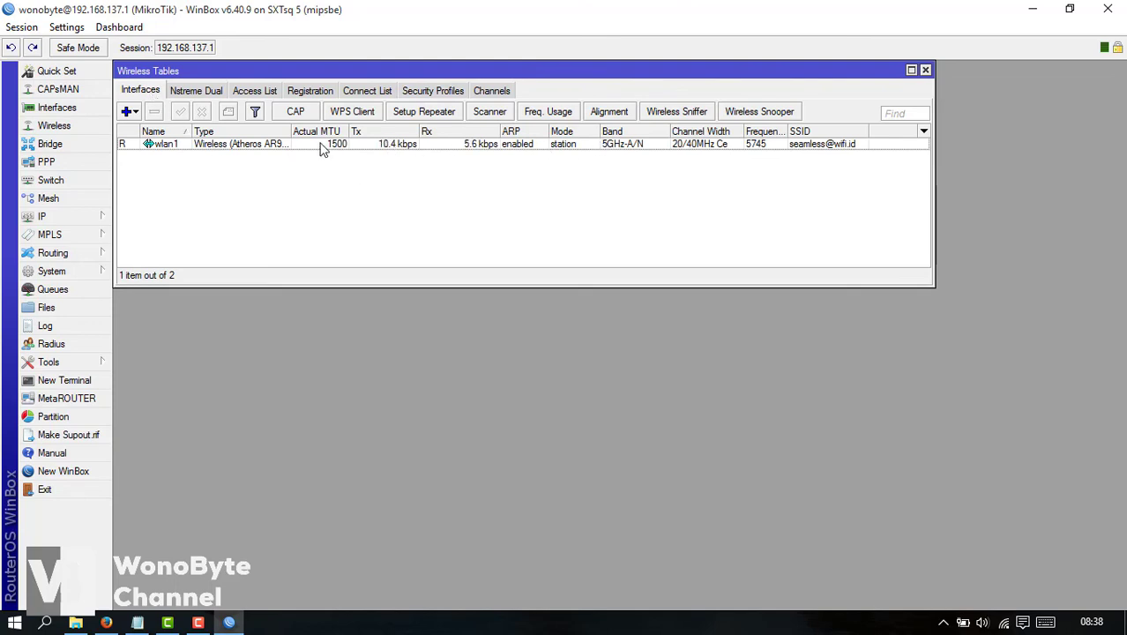
{"action": "left_click", "coordinate": [106, 623]}
{"action": "left_click", "coordinate": [827, 344]}
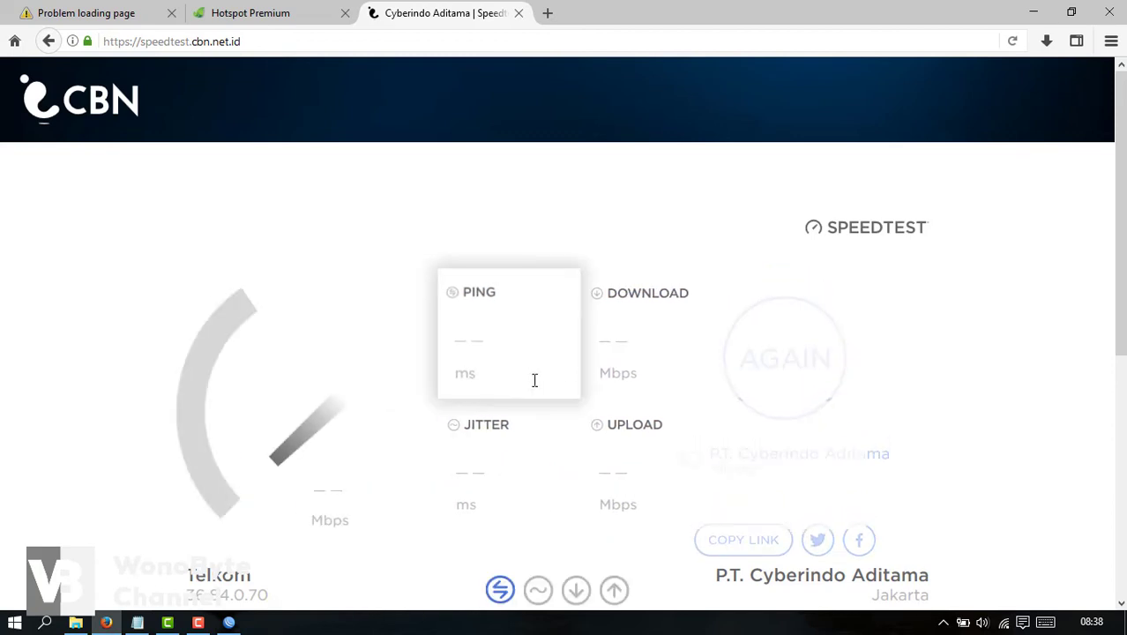
{"action": "mouse_move", "coordinate": [229, 623]}
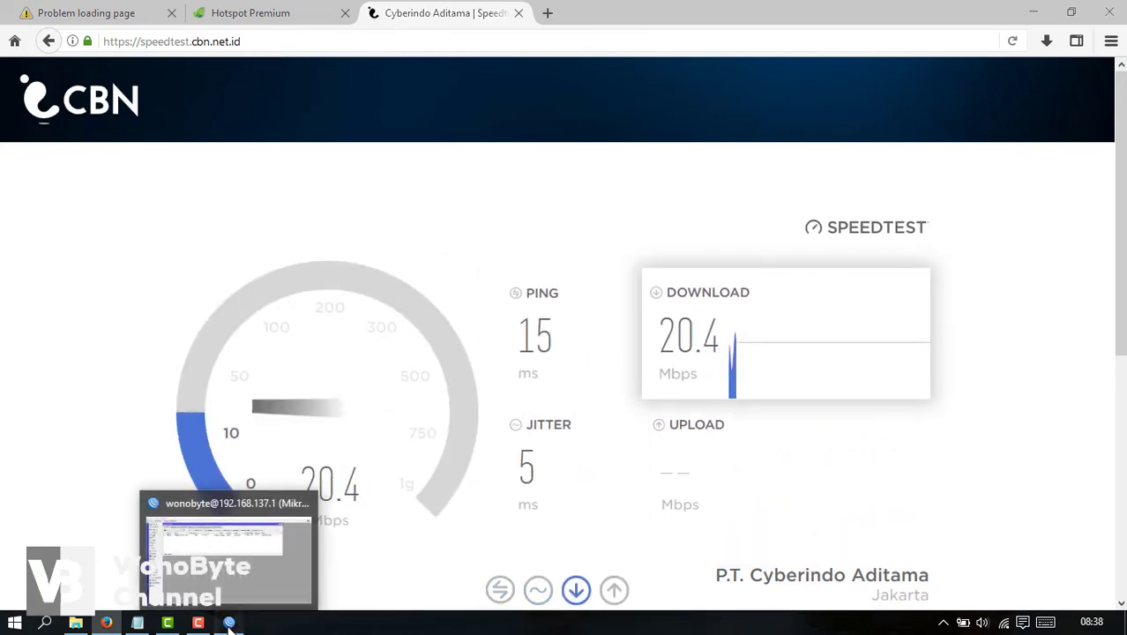
{"action": "left_click", "coordinate": [229, 623]}
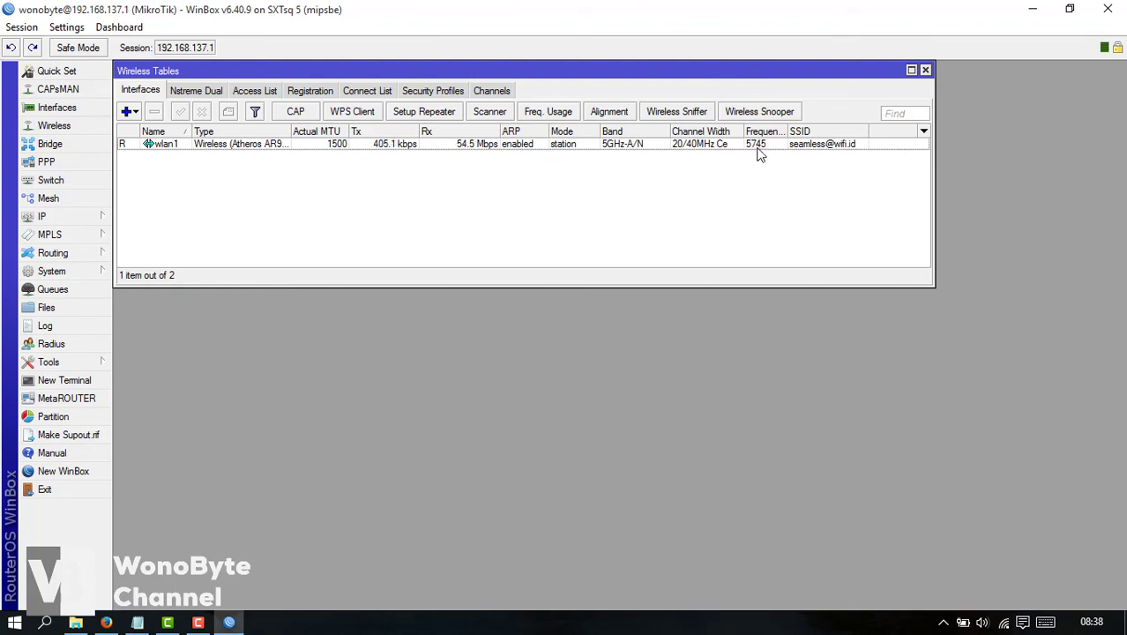
Close the Wireless Tables window and exit the WinBox session to return to the speed test.
{"action": "left_click", "coordinate": [926, 70]}
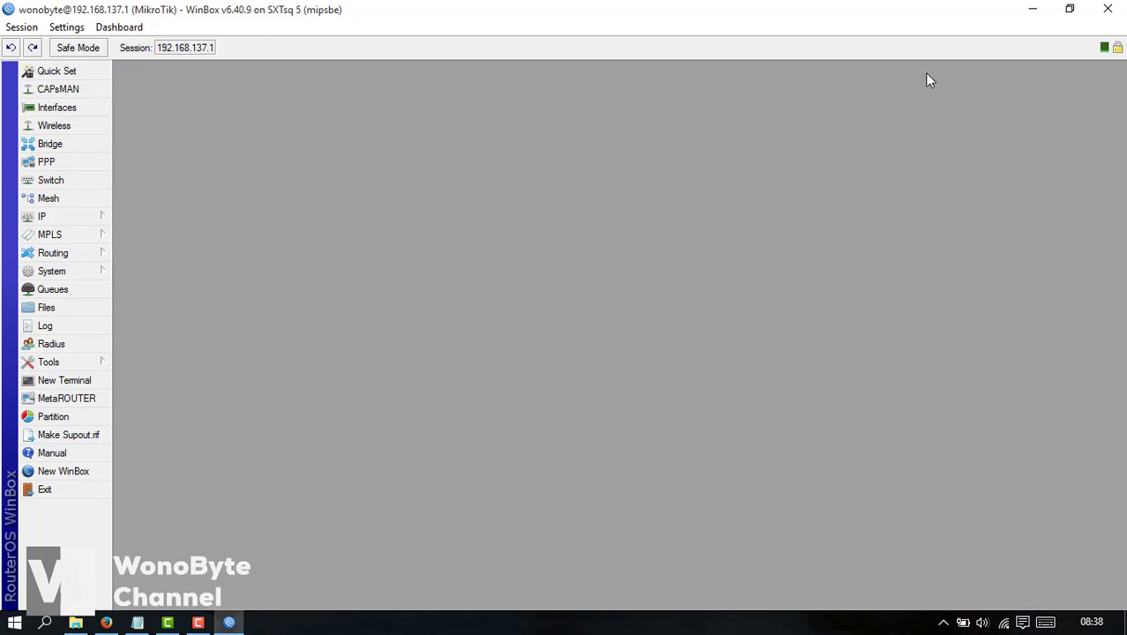
{"action": "left_click", "coordinate": [1123, 8]}
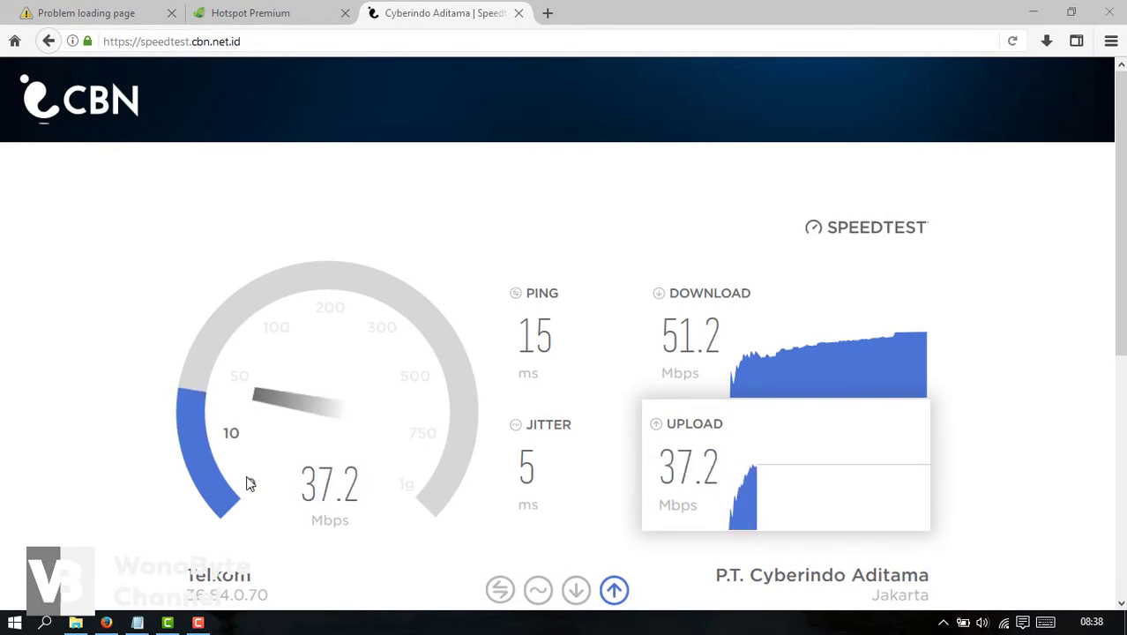
{"action": "left_click", "coordinate": [199, 622]}
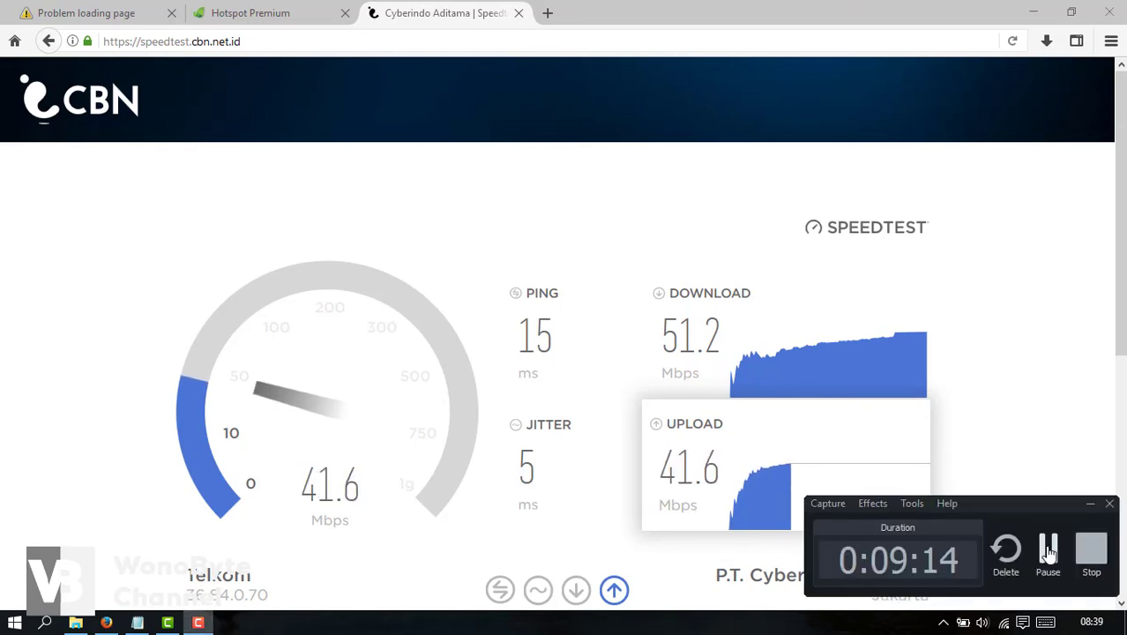